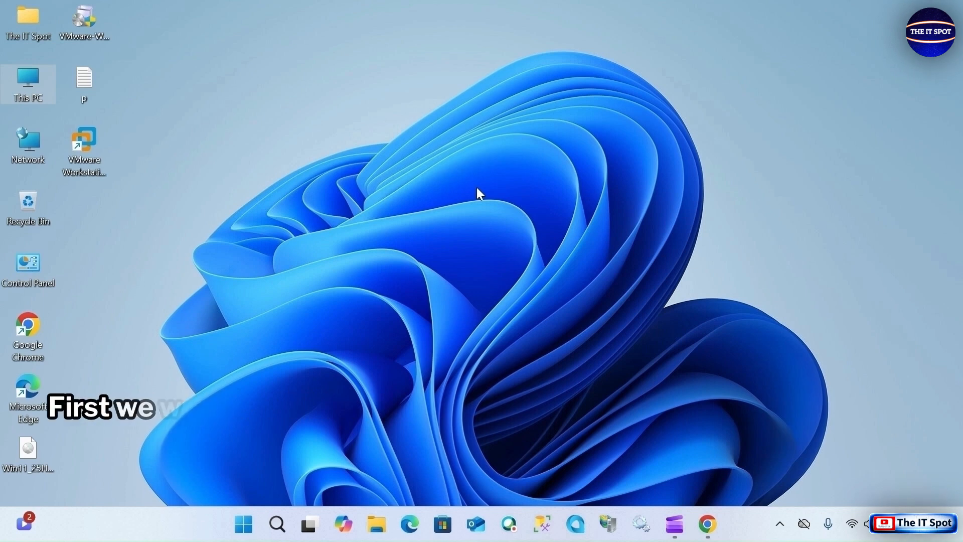
- Turn off Windows Defender Firewall for both private and public networks in Control Panel and apply the settings
double_click(38, 275)
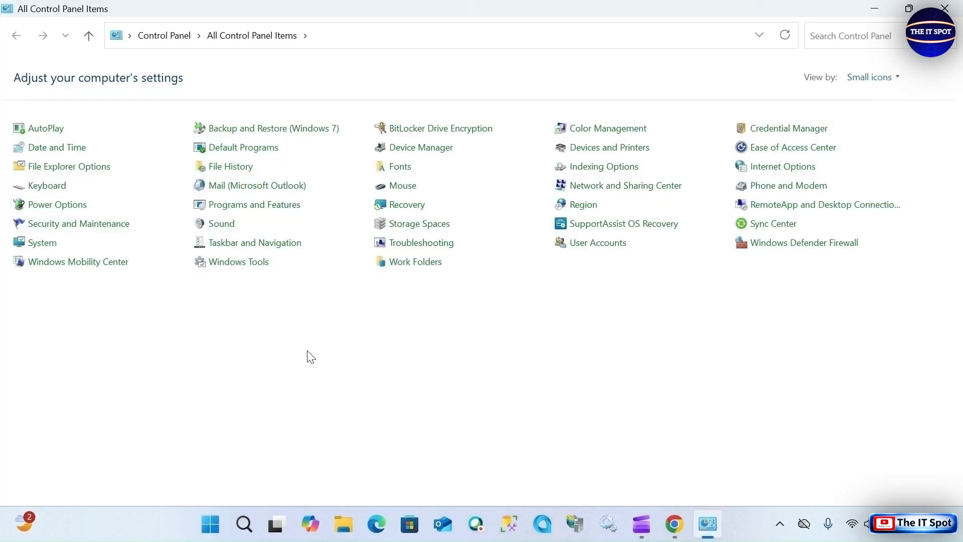
left_click(799, 242)
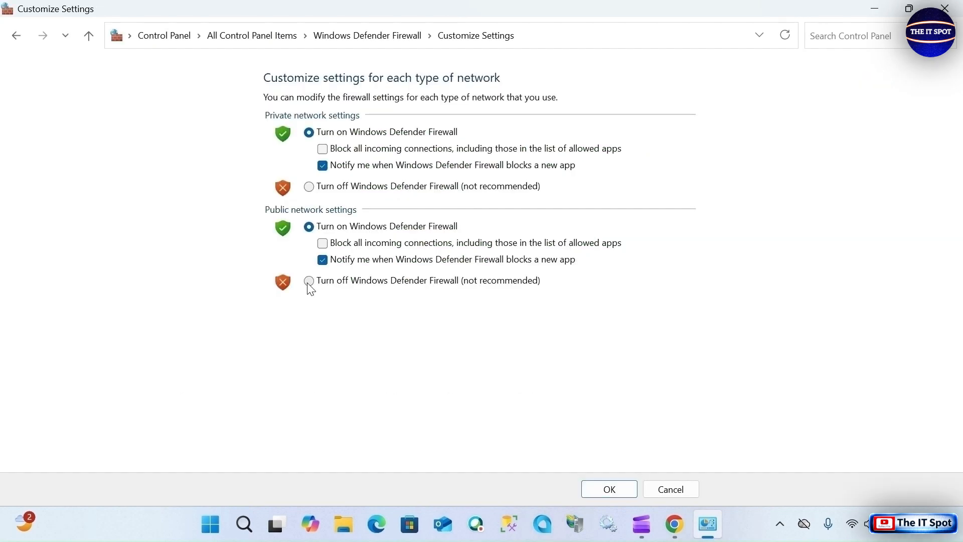
left_click(309, 187)
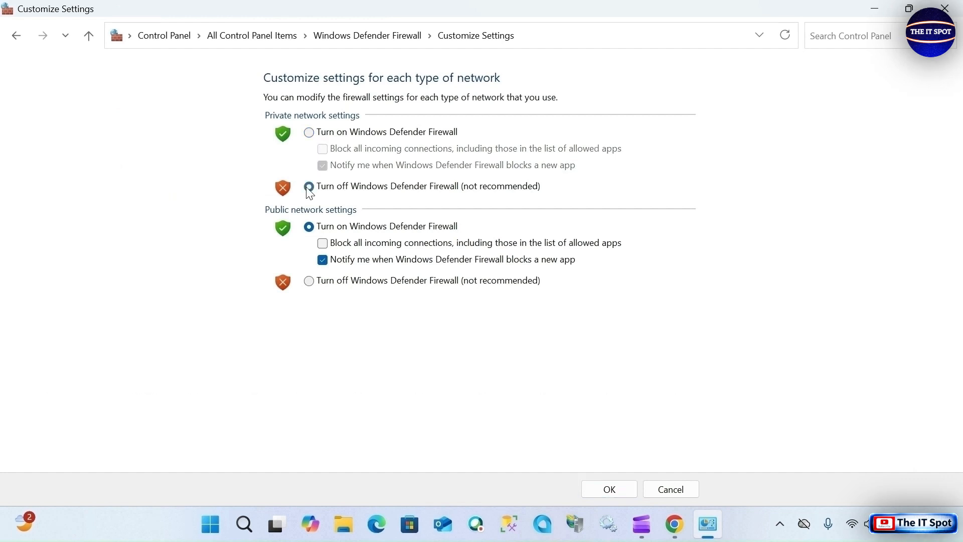
left_click(310, 281)
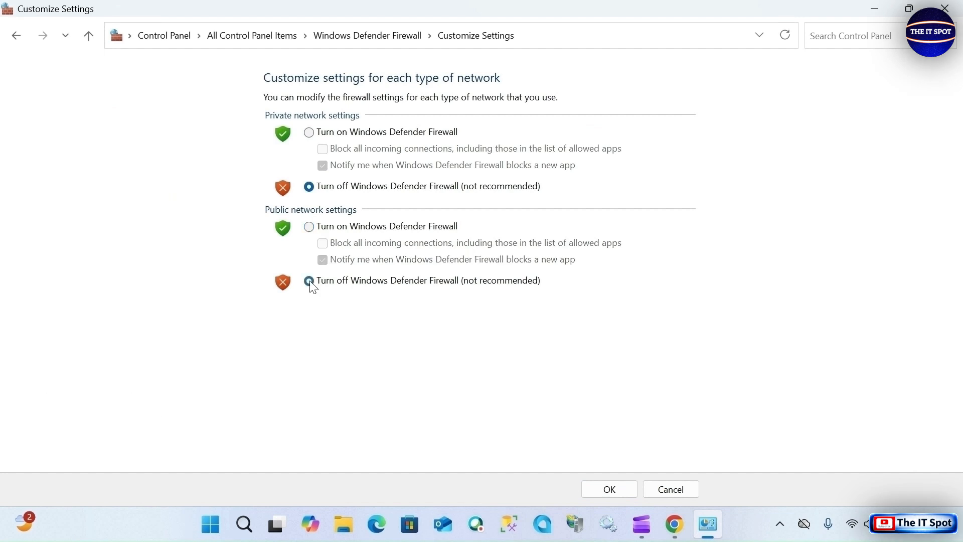
left_click(618, 491)
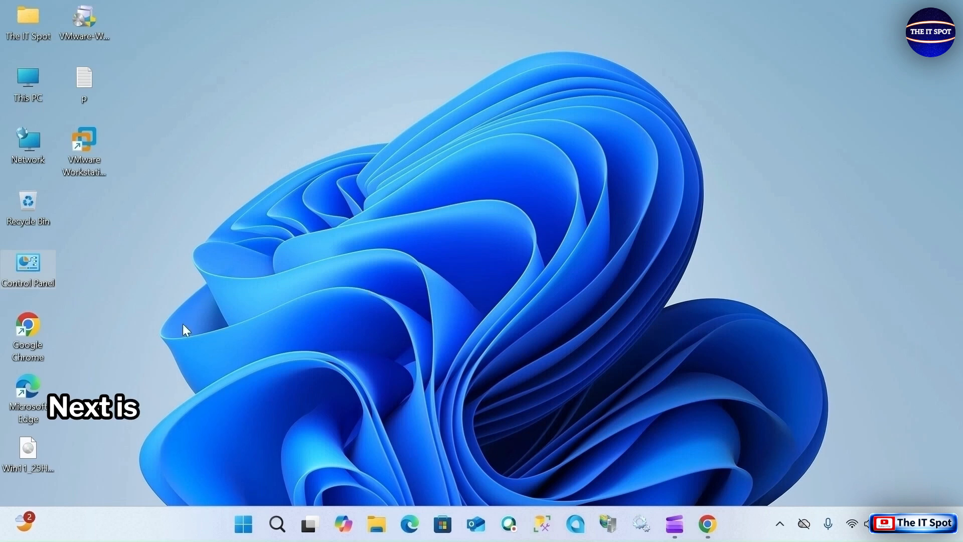
- Open the advanced system settings from the properties of This PC
right_click(26, 98)
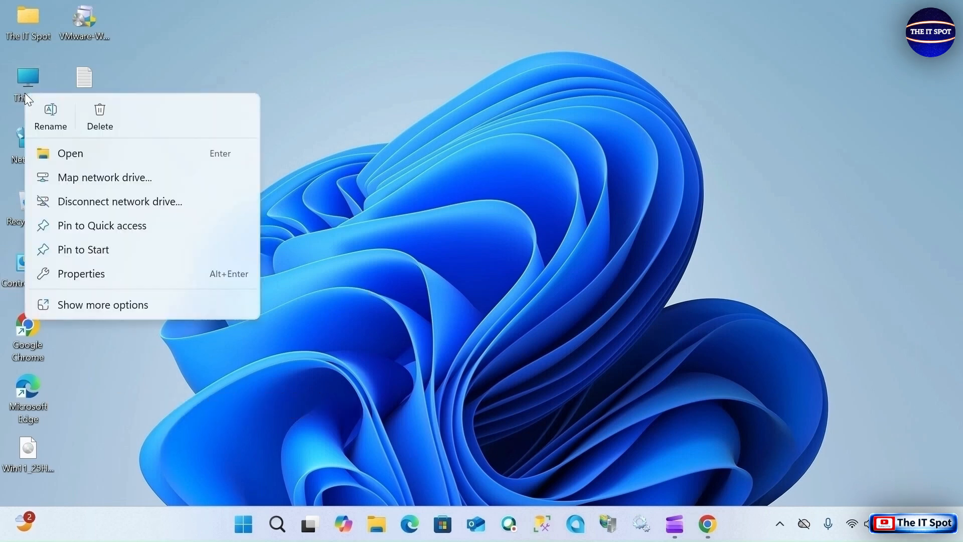
left_click(71, 306)
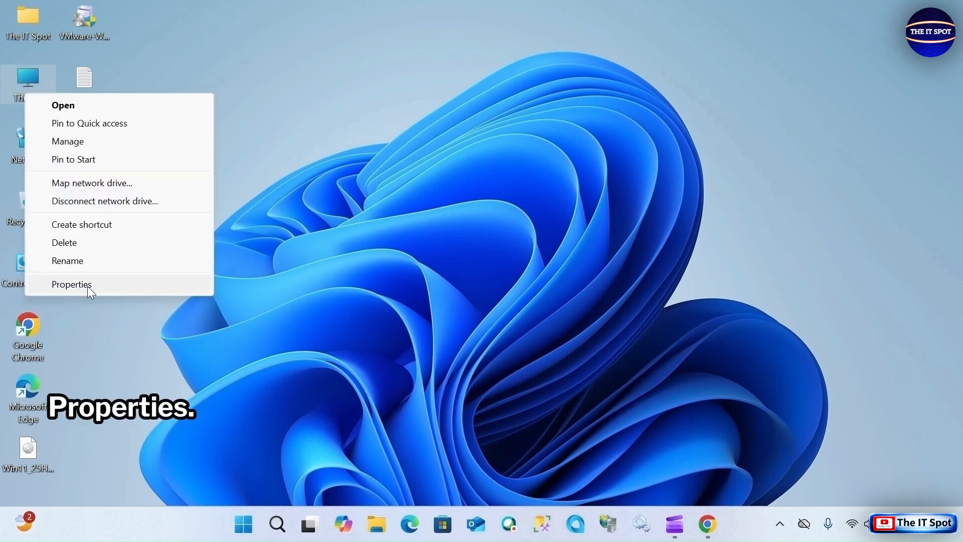
left_click(88, 287)
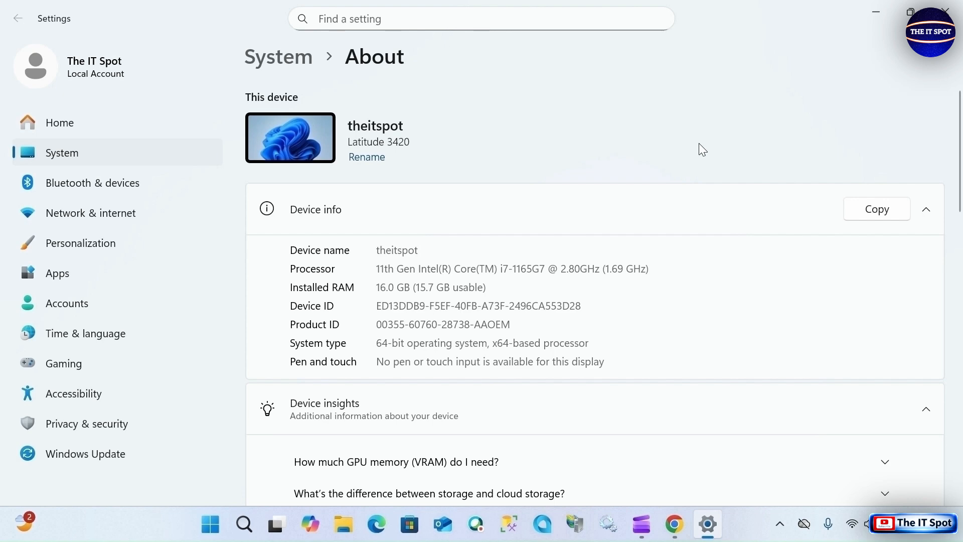
scroll(699, 143, "down", 5)
scroll(700, 143, "down", 5)
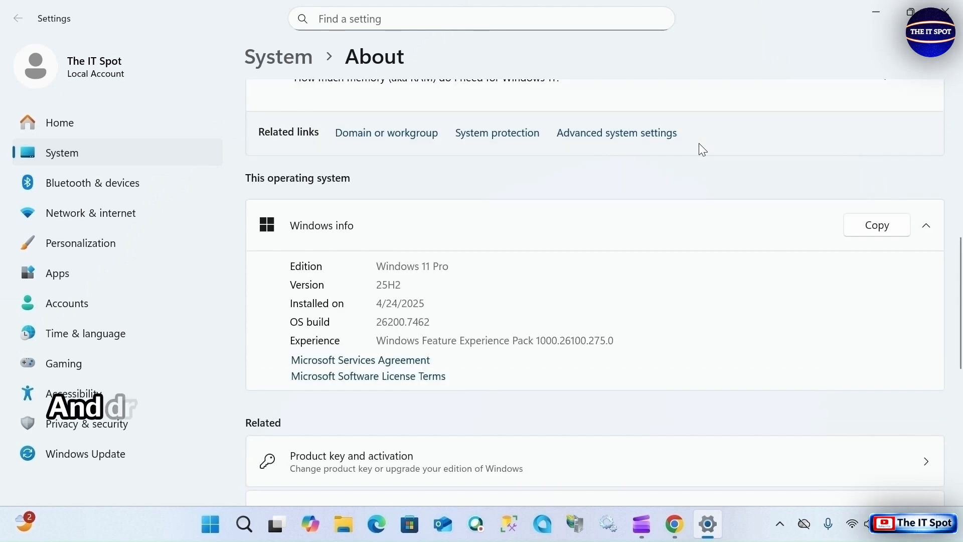
left_click(640, 141)
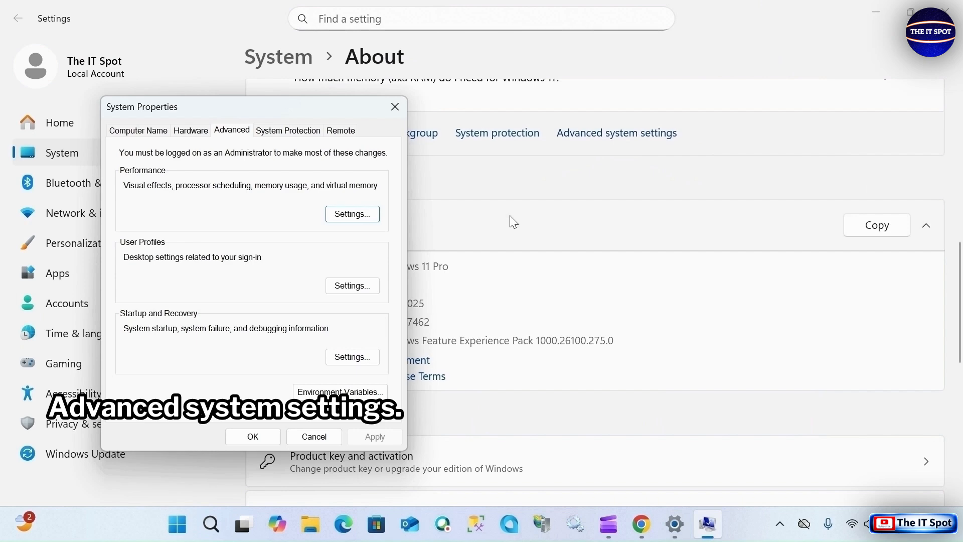
- Allow Remote Desktop connections to this computer, confirm the change, and close Settings
left_click(342, 134)
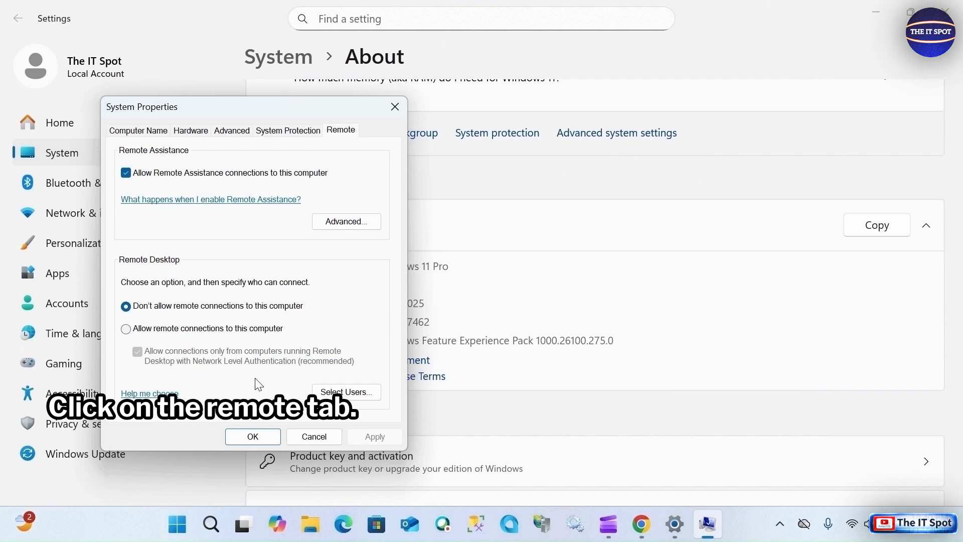
left_click(133, 330)
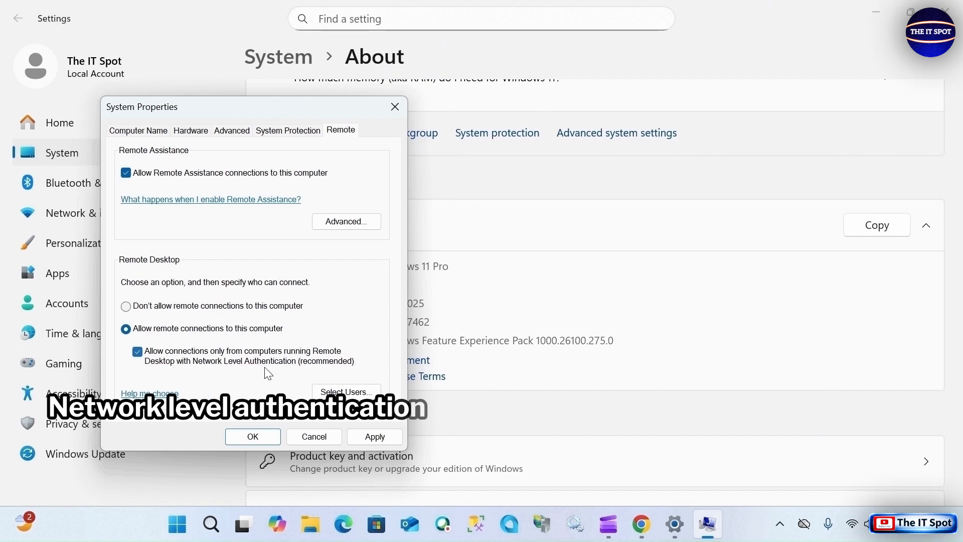
left_click(272, 432)
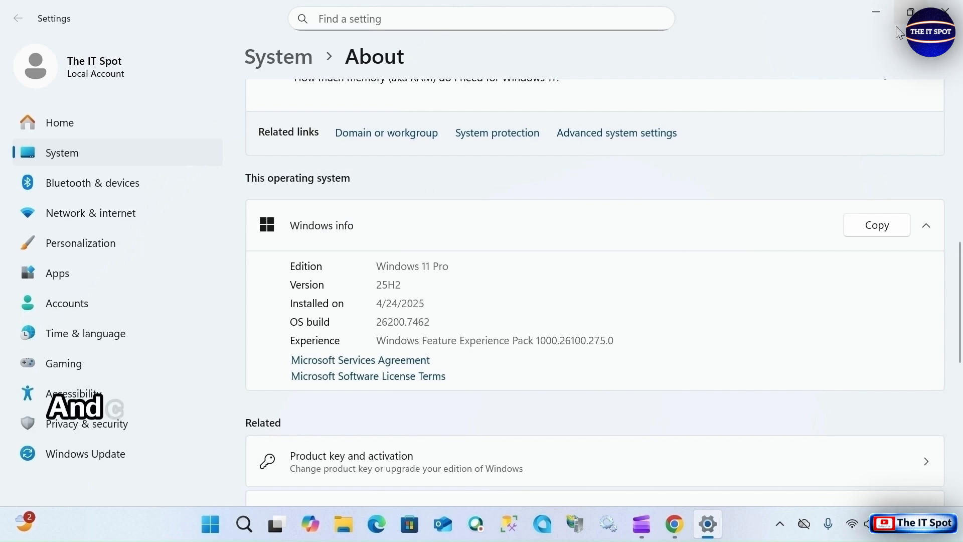
left_click(946, 11)
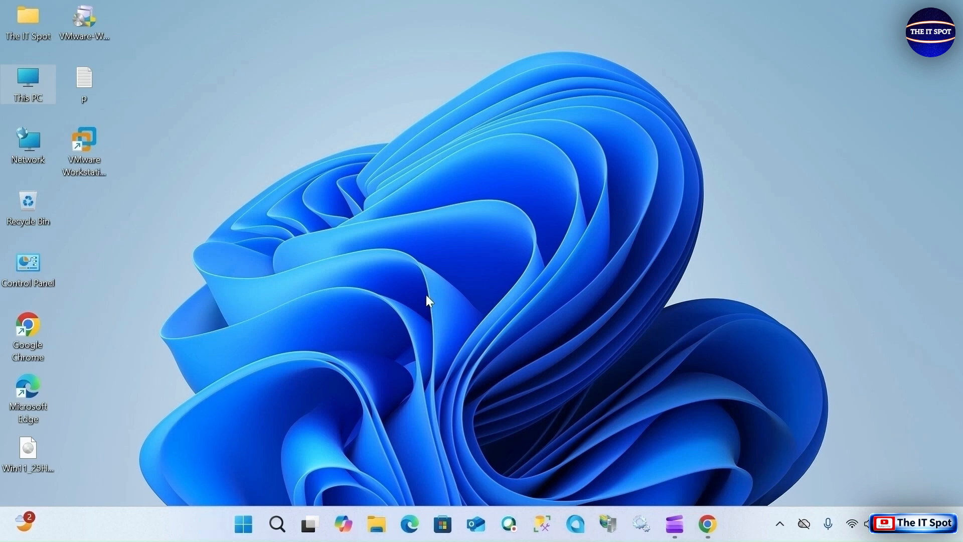
- Copy the device name from the properties of This PC and minimize Settings
right_click(288, 262)
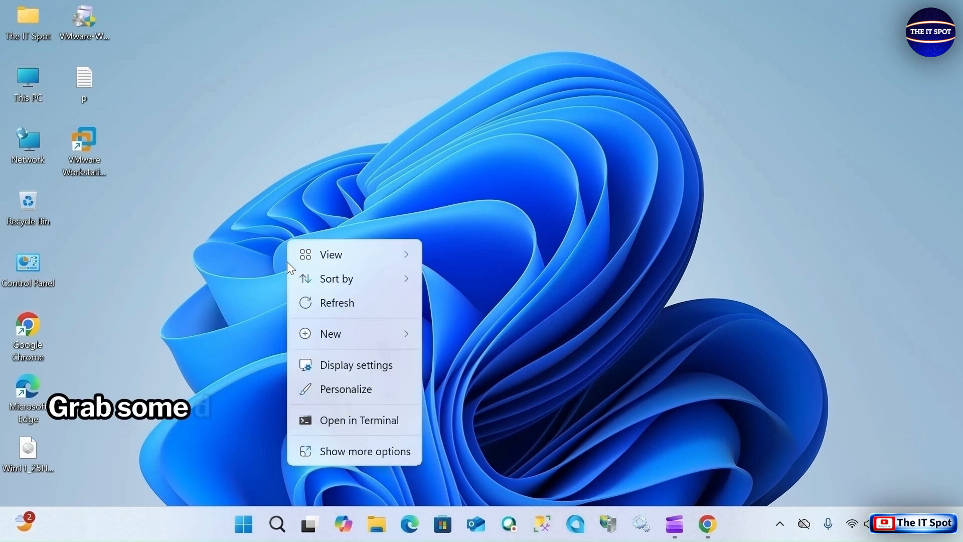
left_click(158, 326)
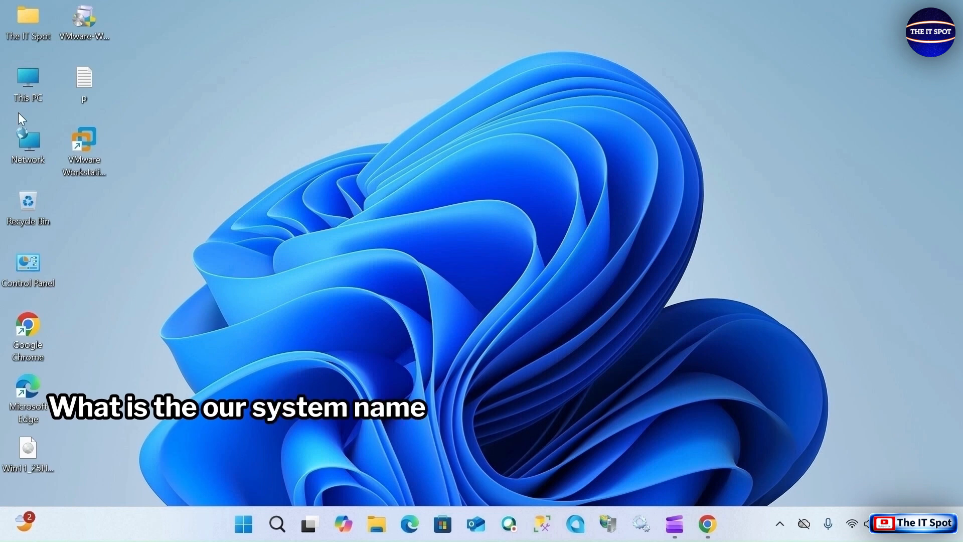
right_click(24, 76)
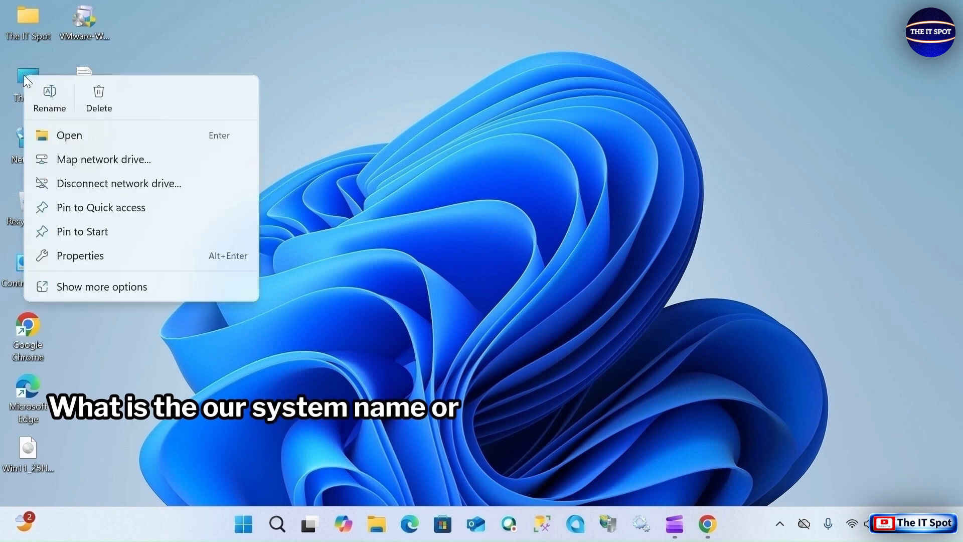
left_click(100, 293)
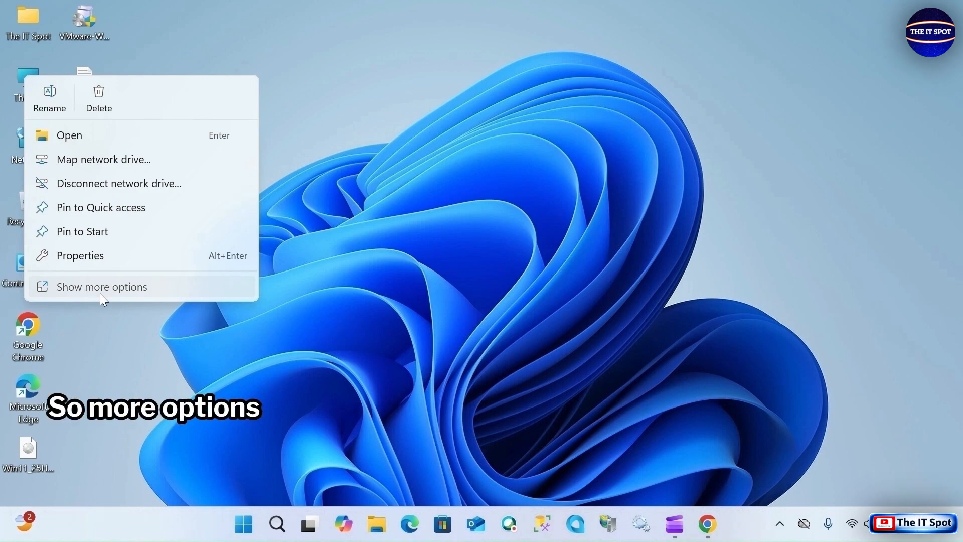
left_click(81, 265)
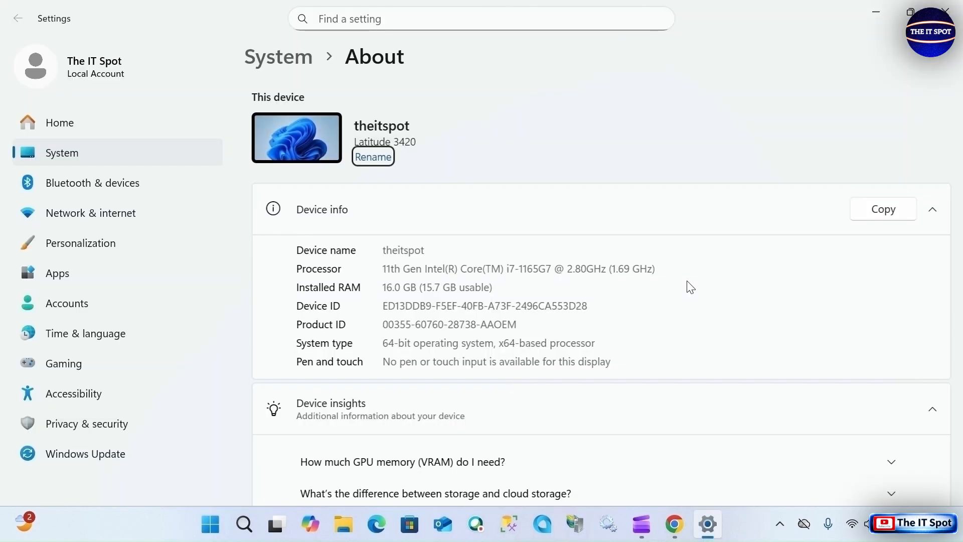
double_click(415, 255)
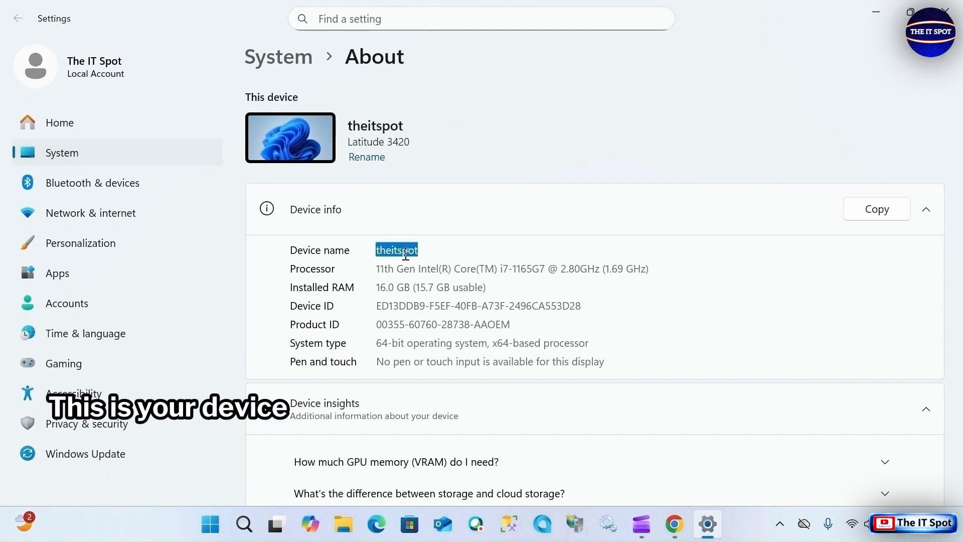
right_click(406, 256)
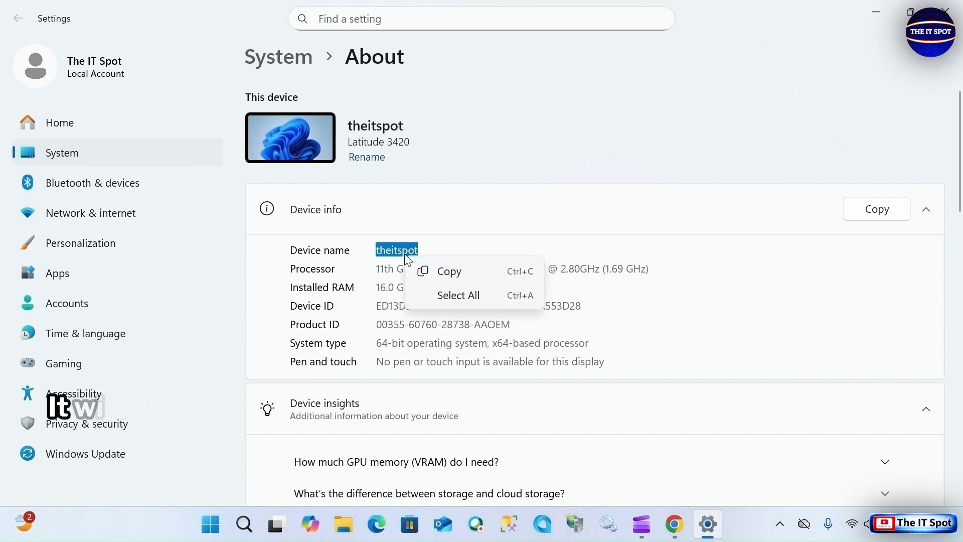
left_click(453, 273)
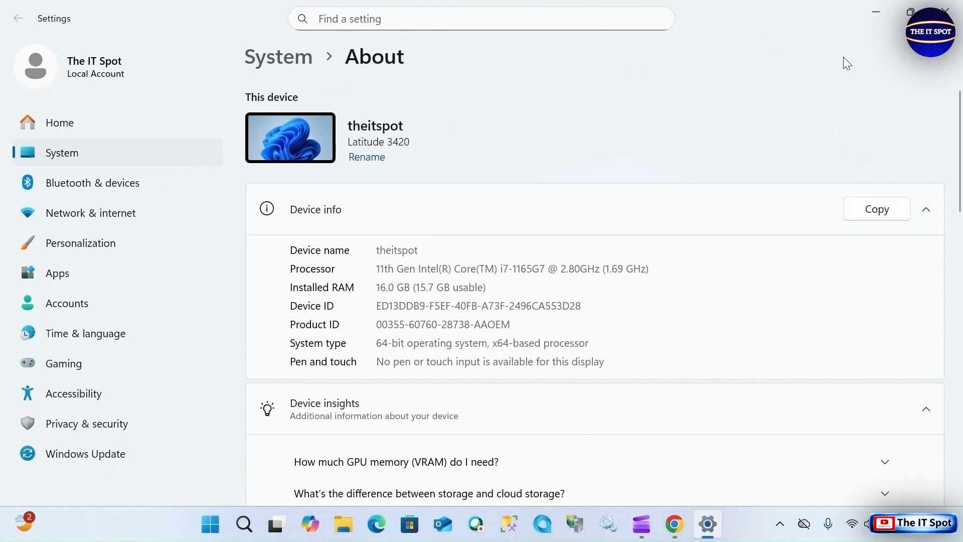
left_click(876, 17)
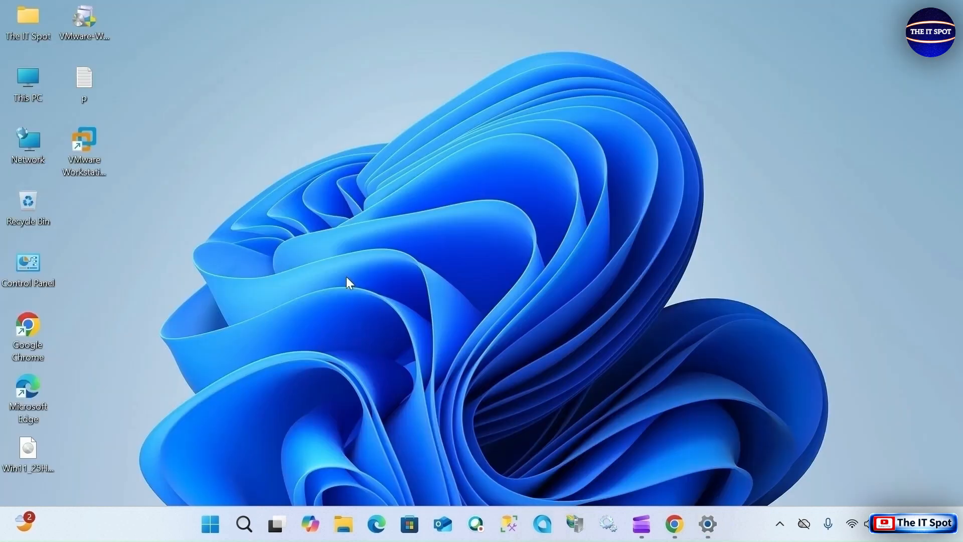
- Create a new text document on the desktop with its default name and open it
right_click(346, 277)
mouse_move(423, 142)
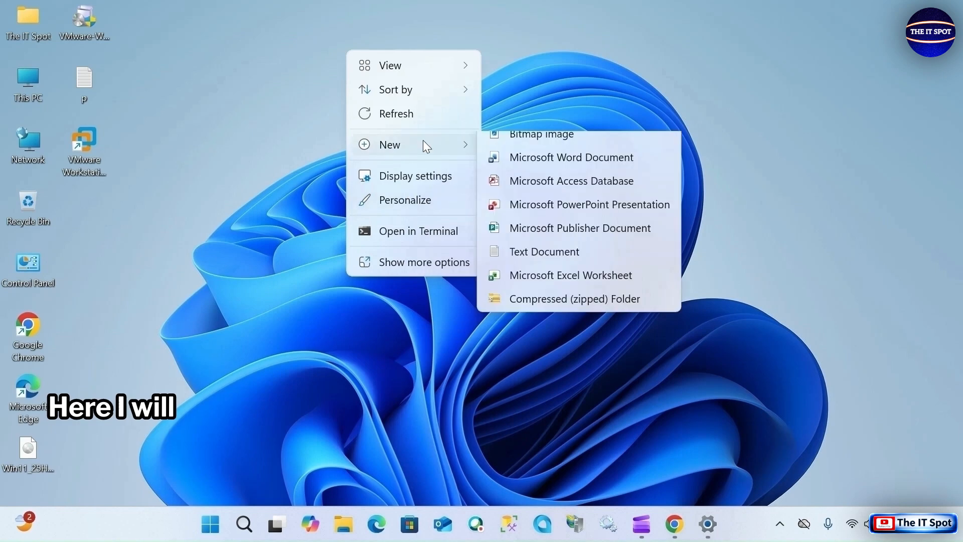
left_click(528, 335)
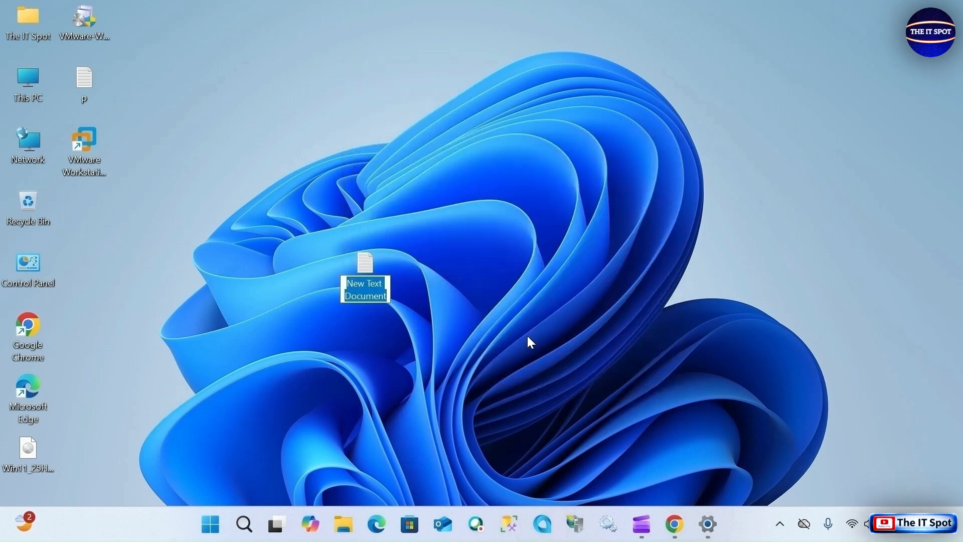
left_click(528, 336)
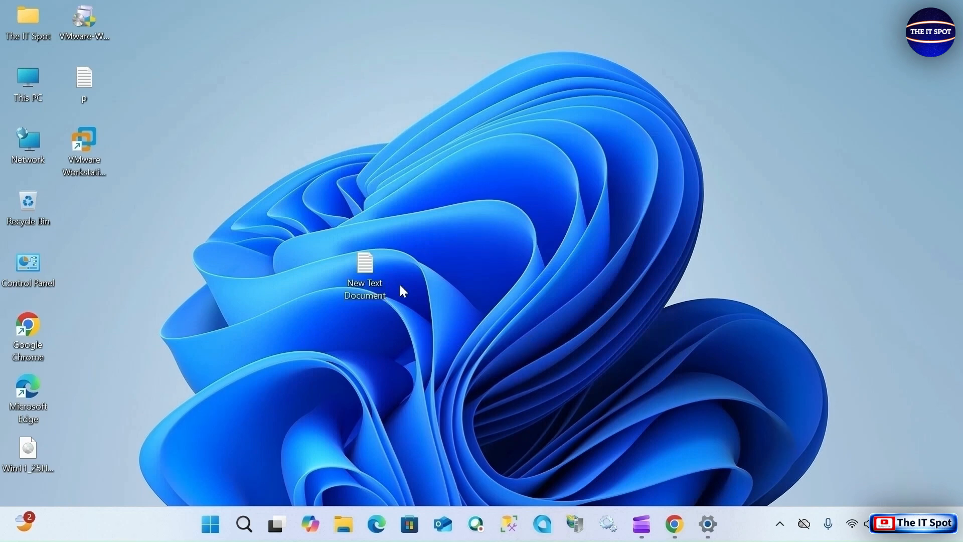
double_click(370, 272)
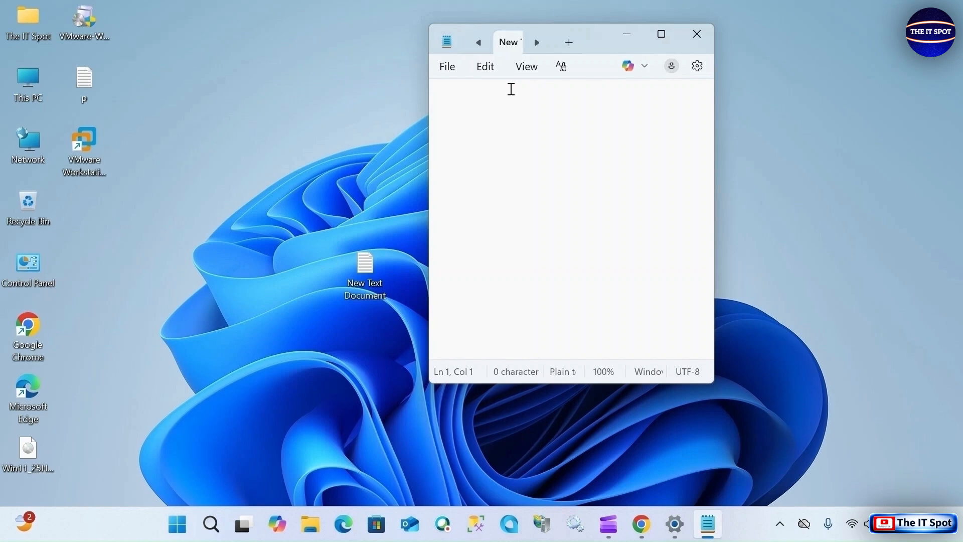
- Record "computer name: theitspot" as the first line of the text document
type("computer name")
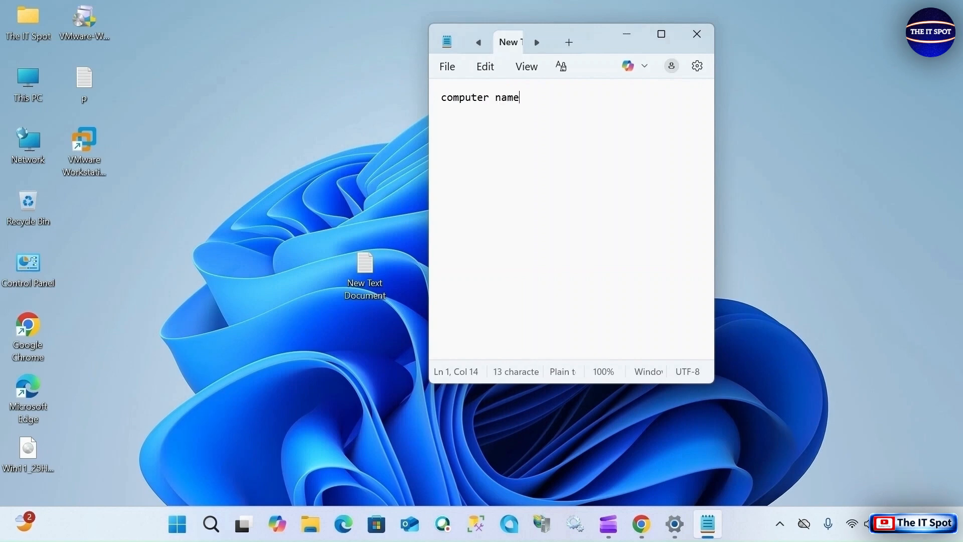
type(": theitspot")
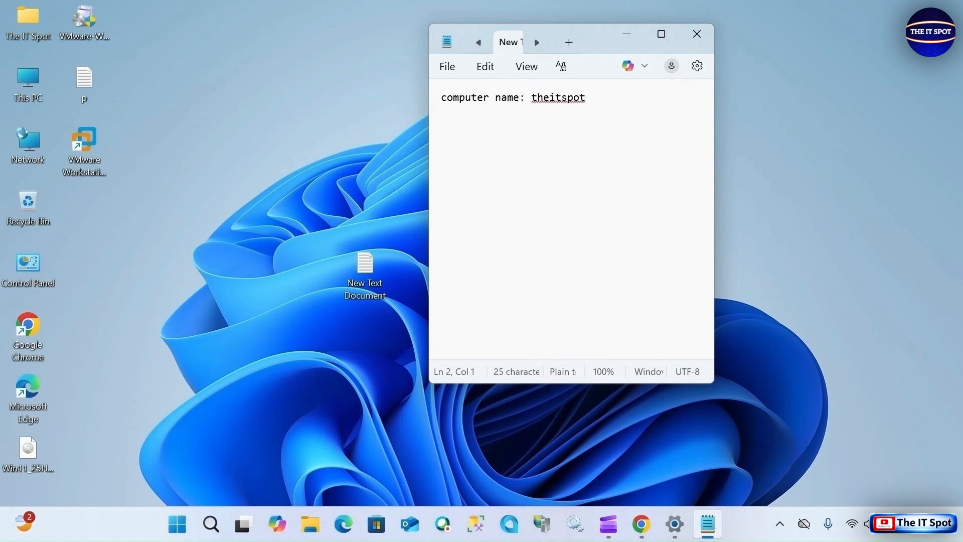
- Open Computer Management for This PC and list the accounts in the Users folder of Local Users and Groups
right_click(29, 89)
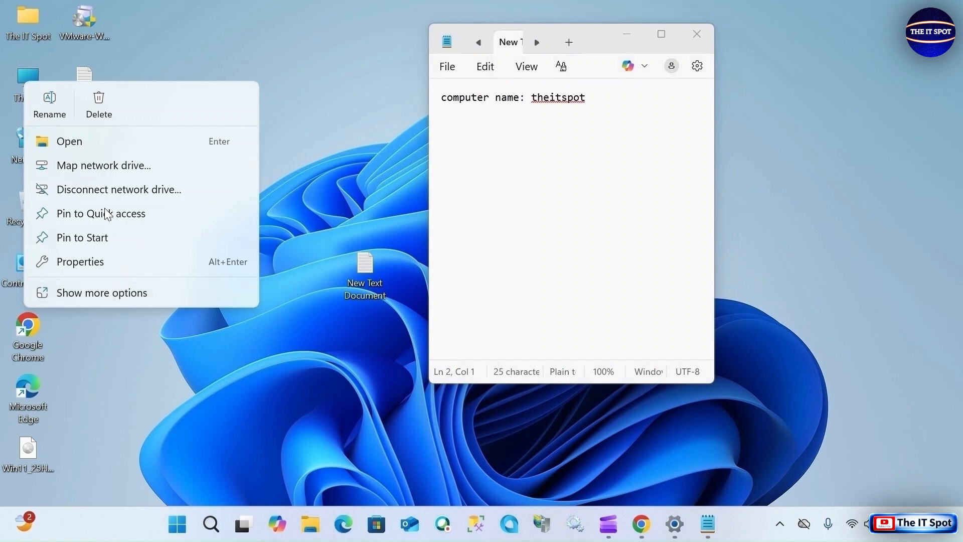
left_click(94, 297)
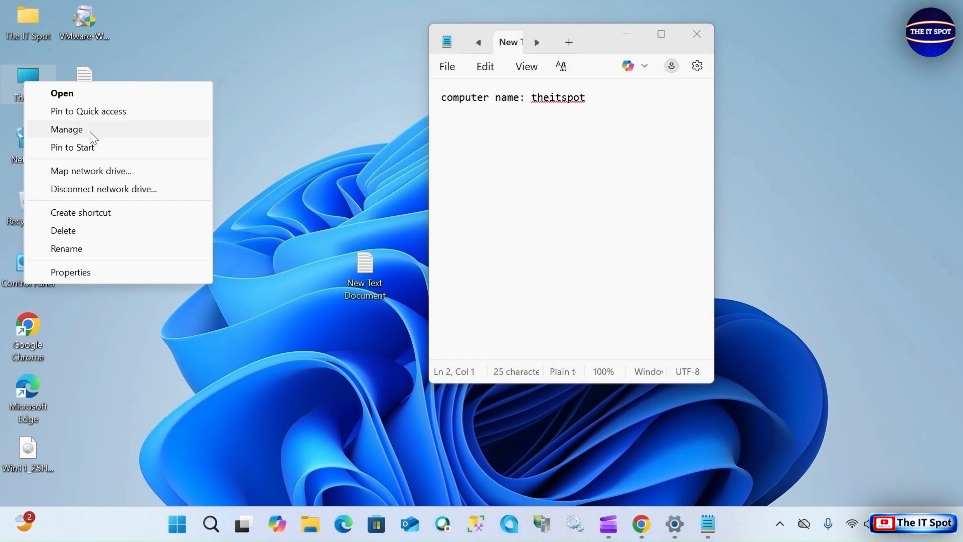
left_click(67, 130)
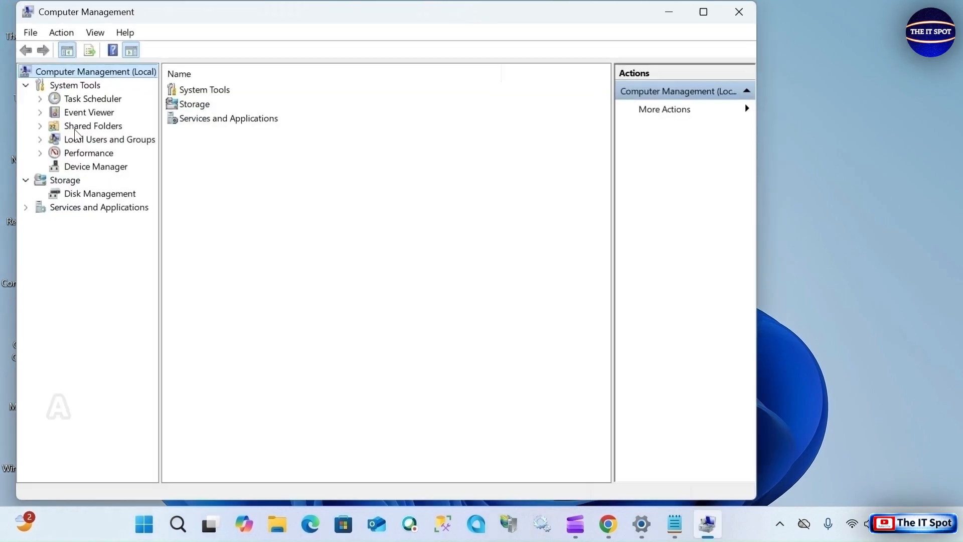
left_click(39, 140)
left_click(68, 152)
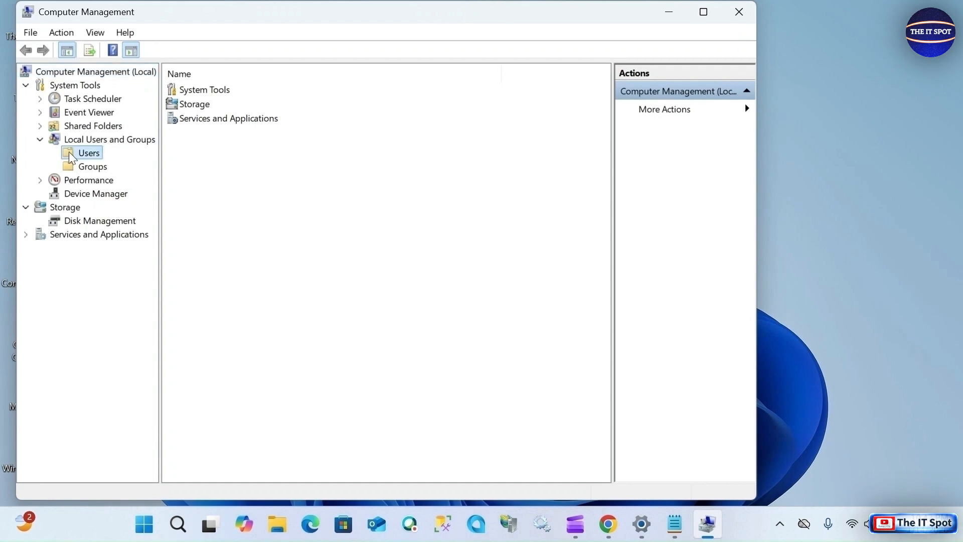
- Look up the theitspot account in the Users list and record "user name: theitspot" as the second line of the text document
left_click(204, 132)
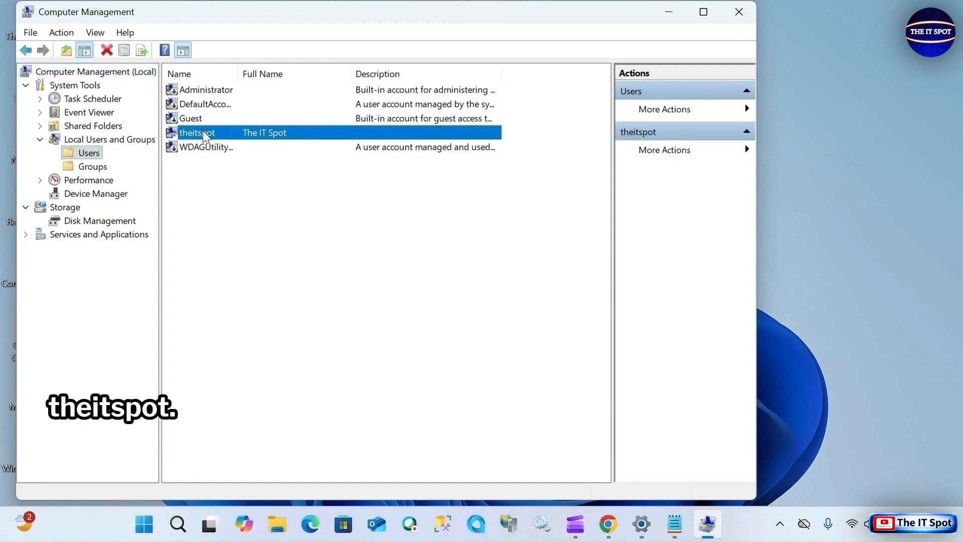
right_click(203, 131)
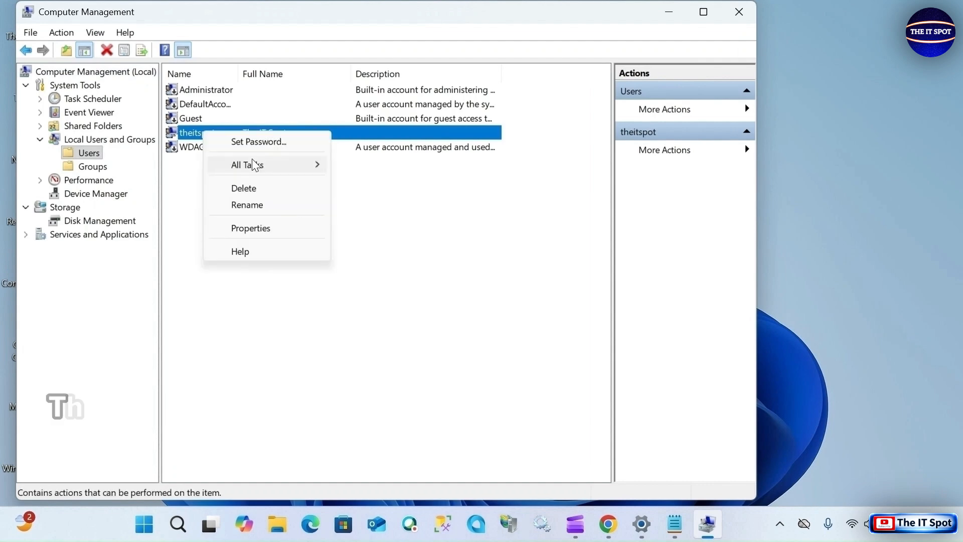
left_click(390, 245)
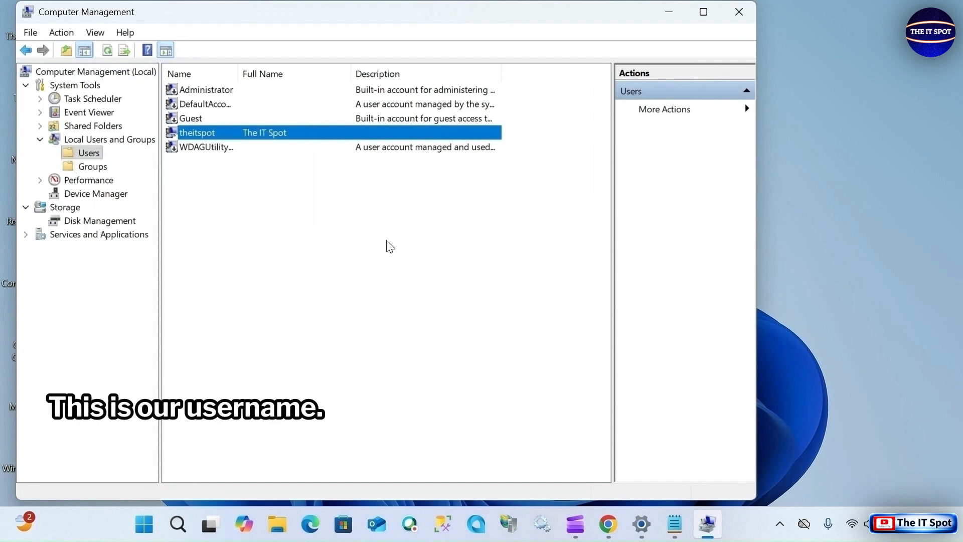
left_click(675, 528)
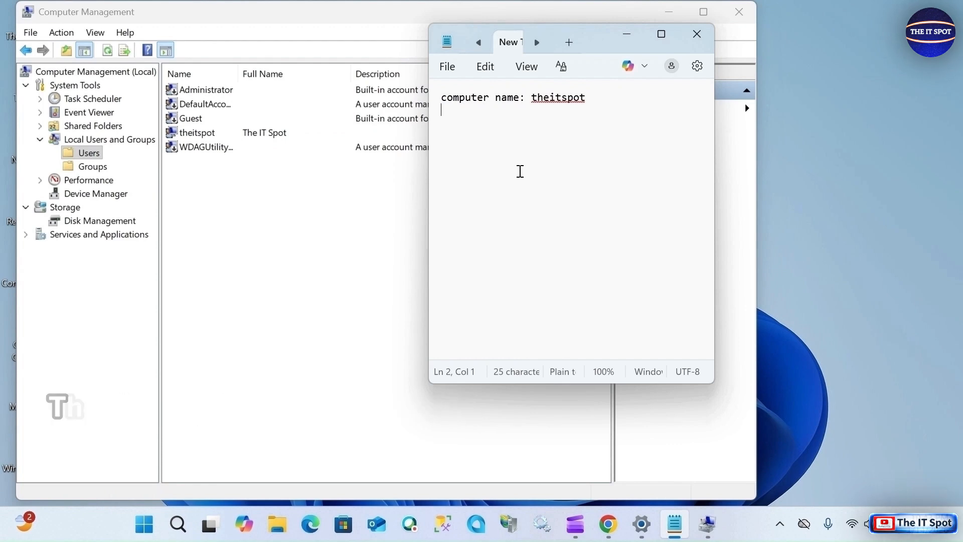
type("er ")
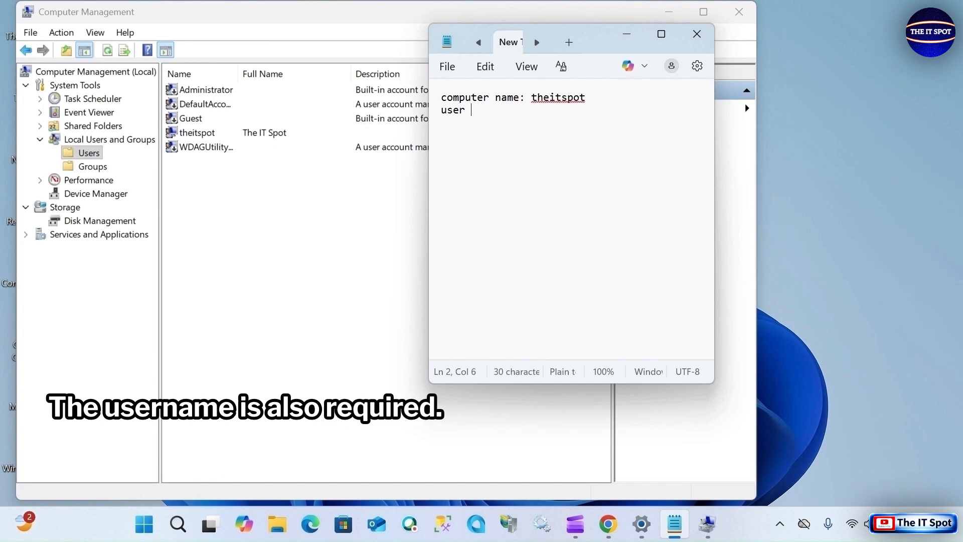
type("name: ")
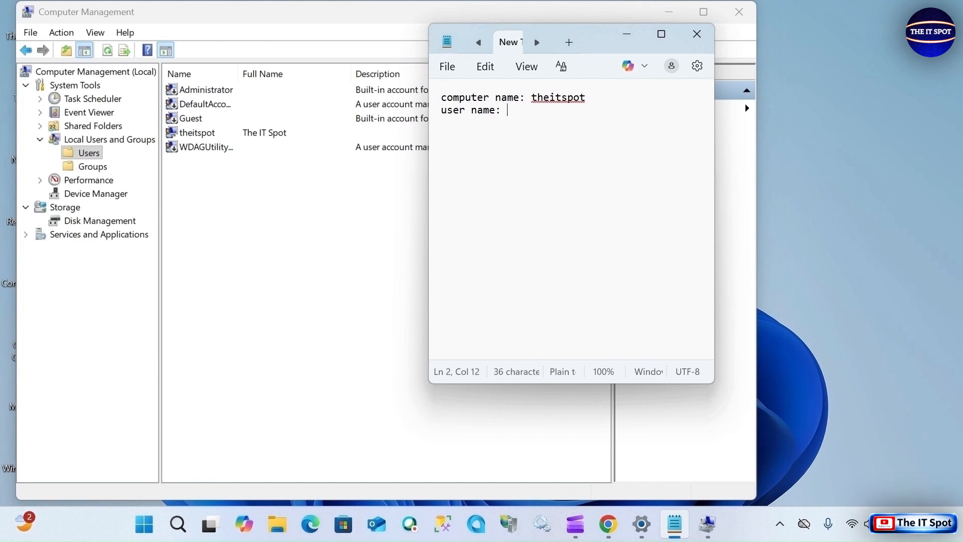
type("theit")
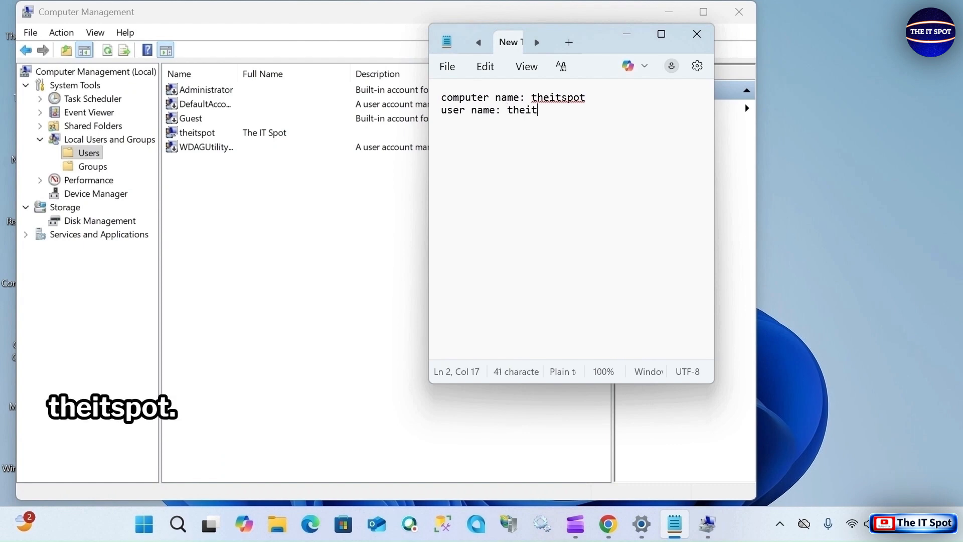
type("spot ")
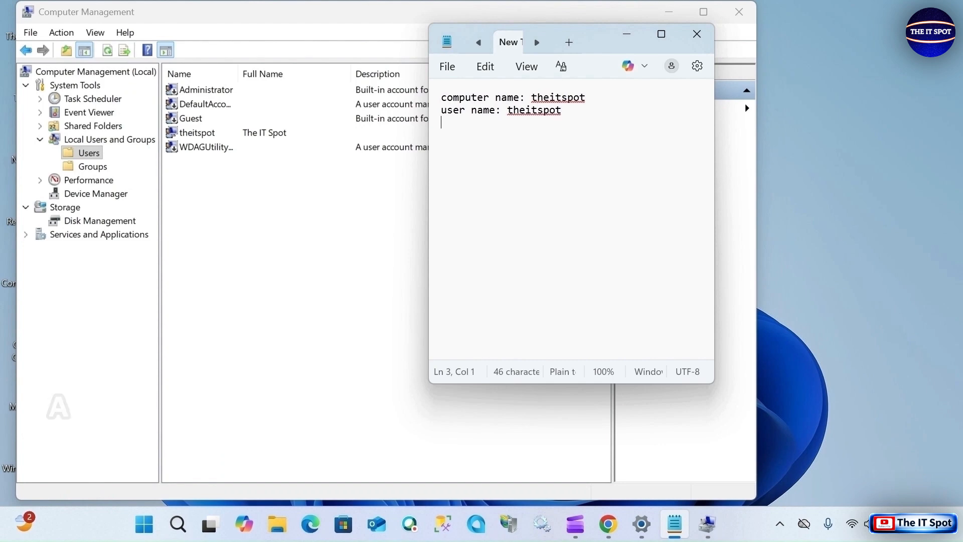
type("Ip adrress")
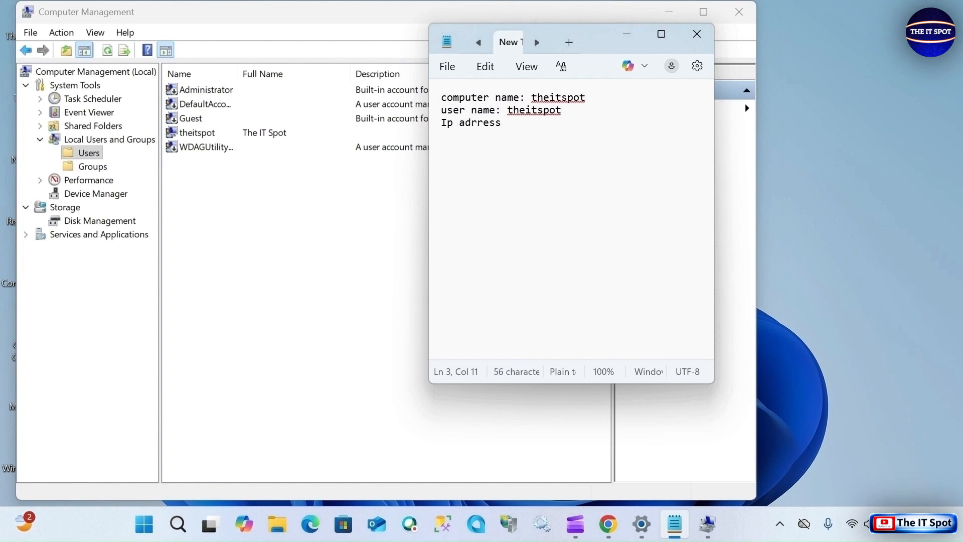
- Add the label "Ip address:" as the third line of the text document and close Computer Management
key("BackSpace")
key("BackSpace")
key("BackSpace")
key("BackSpace")
key("BackSpace")
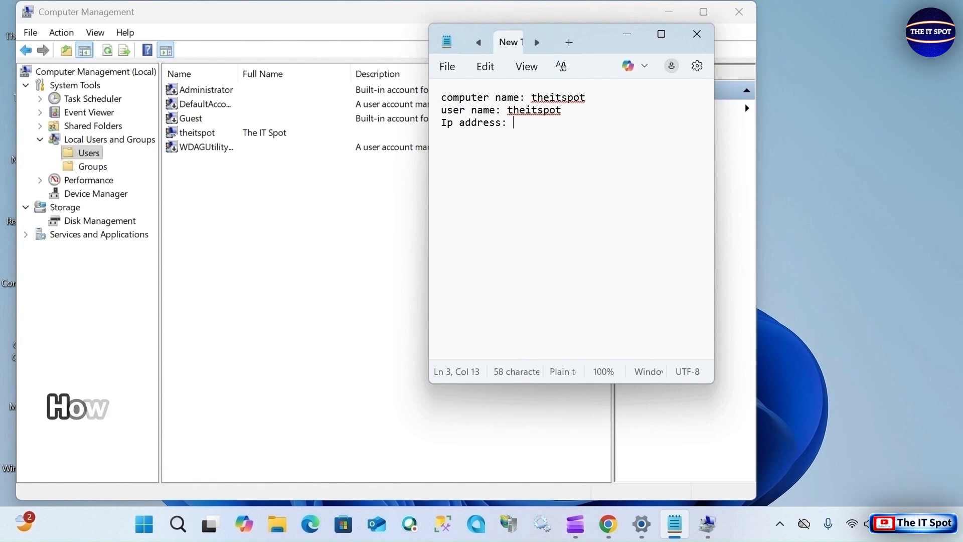
left_click(739, 12)
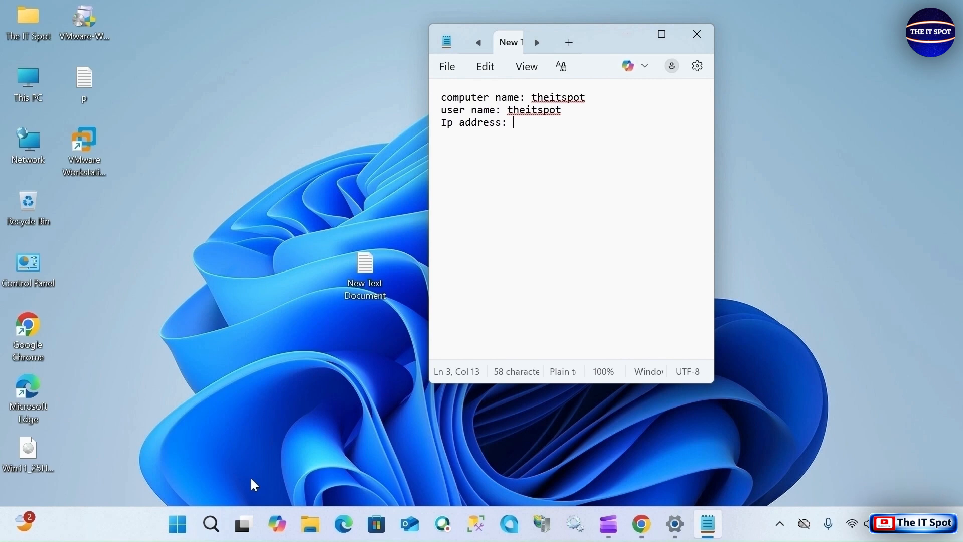
- Open Command Prompt and run ipconfig to list the network adapters' addresses
left_click(184, 526)
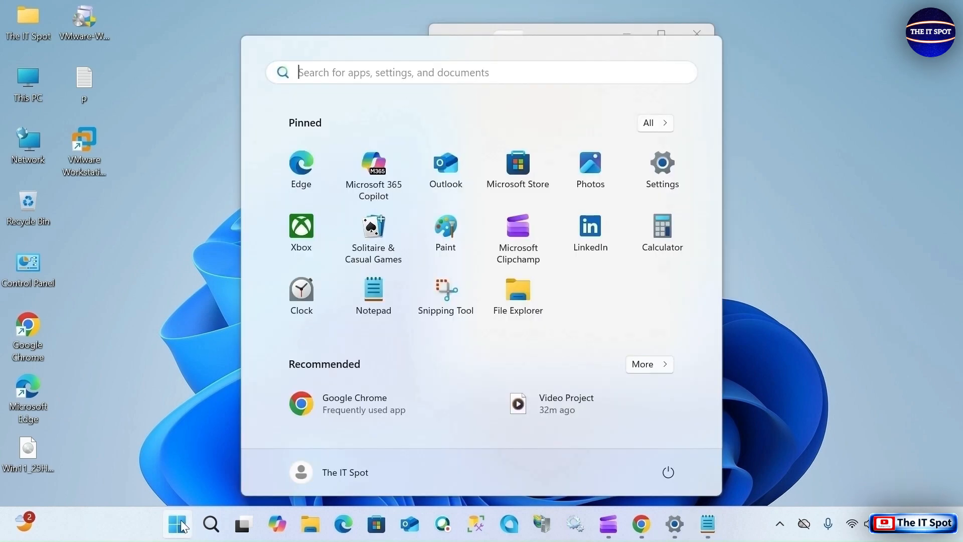
left_click(411, 71)
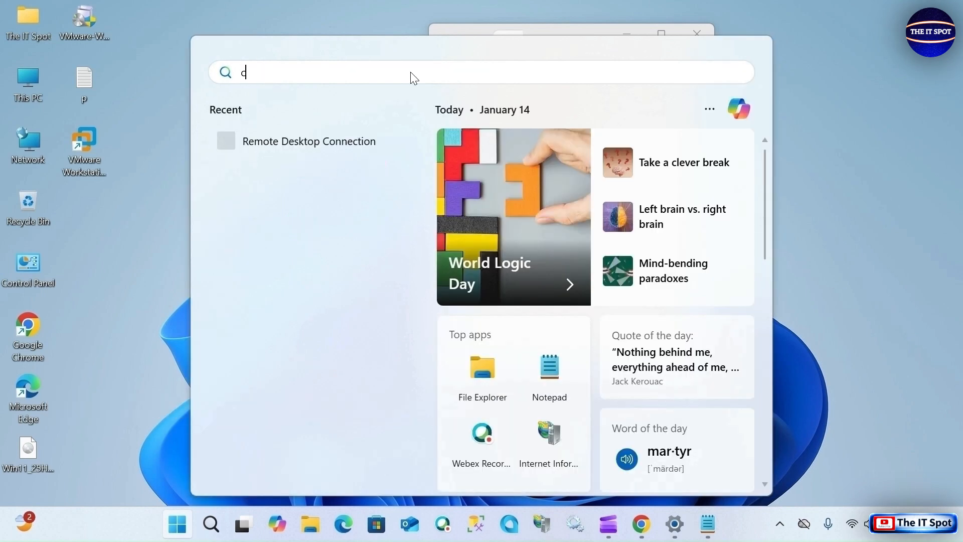
type("cm")
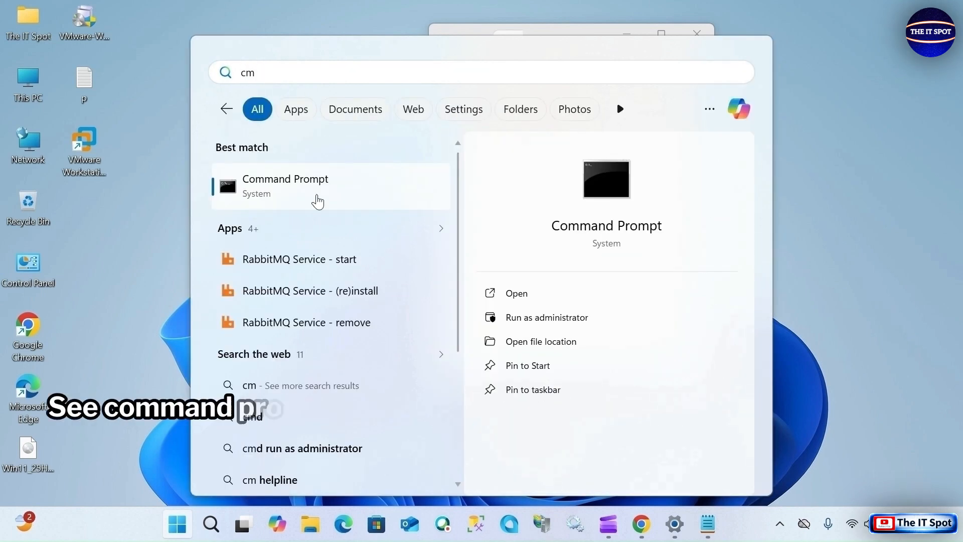
left_click(316, 195)
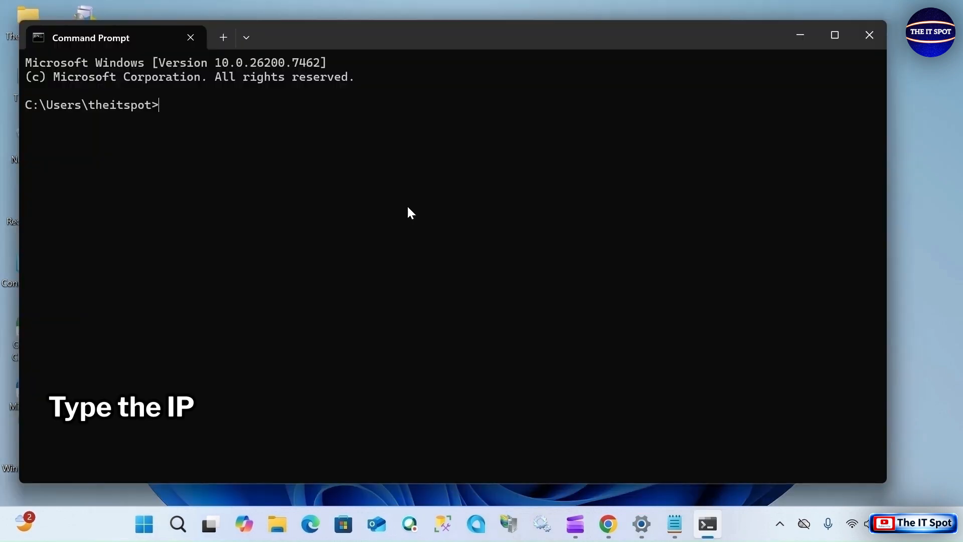
type("ipconfig")
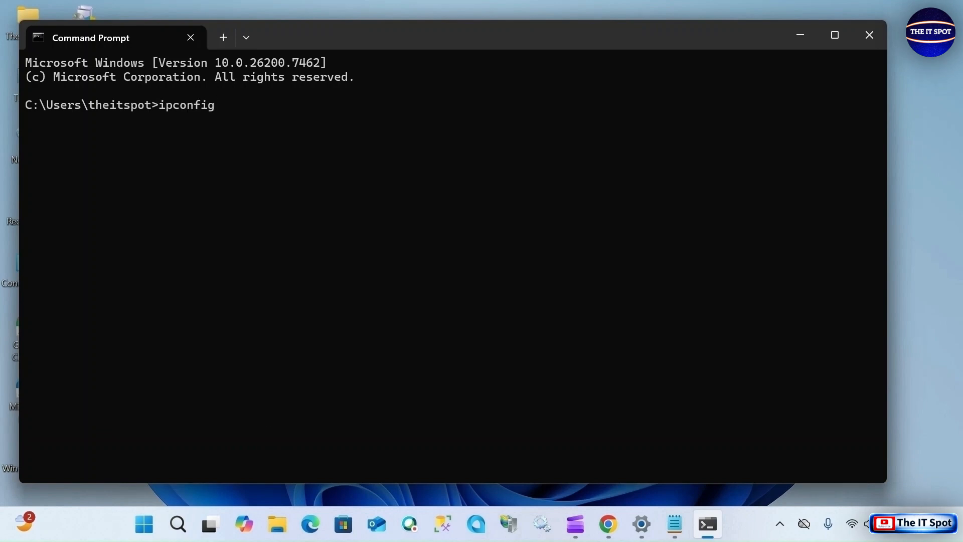
key("Return")
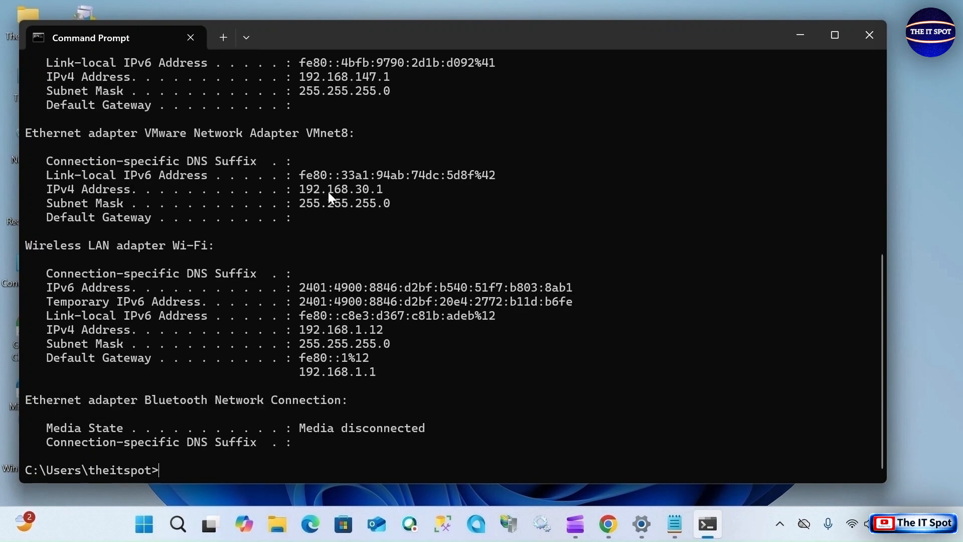
- Complete the "Ip address:" line in the text document with the Wi-Fi adapter's IPv4 address 192.168.1.12 and close Command Prompt
triple_click(369, 192)
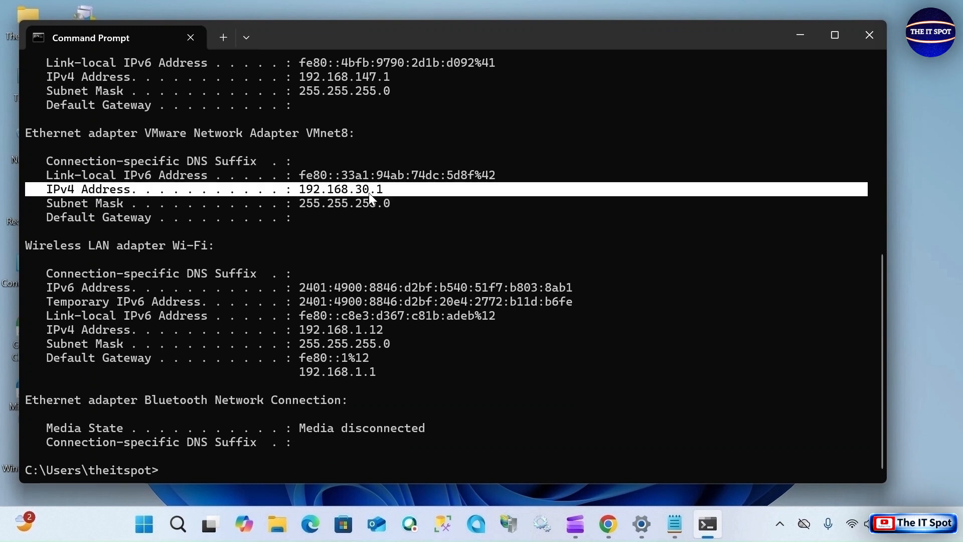
left_click(368, 192)
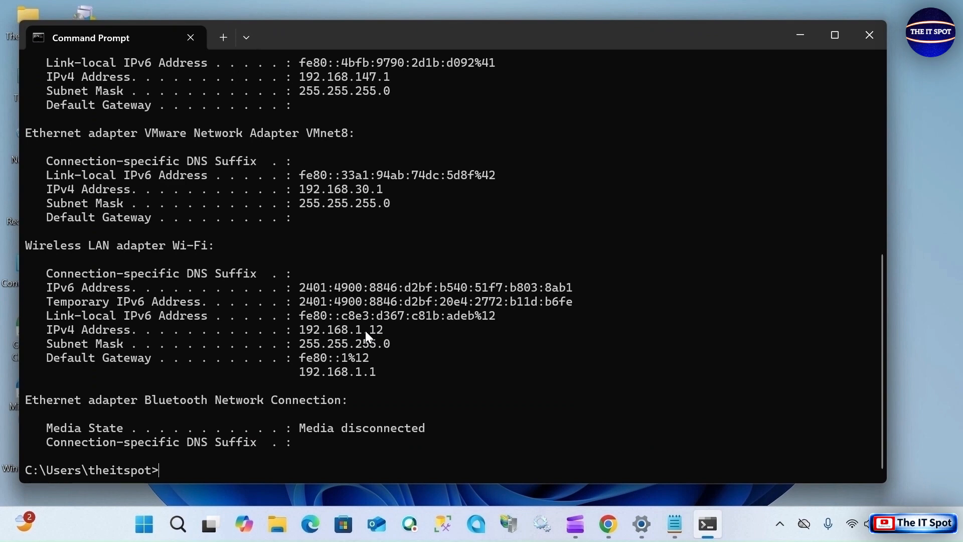
triple_click(365, 330)
left_click(366, 330)
left_click(684, 520)
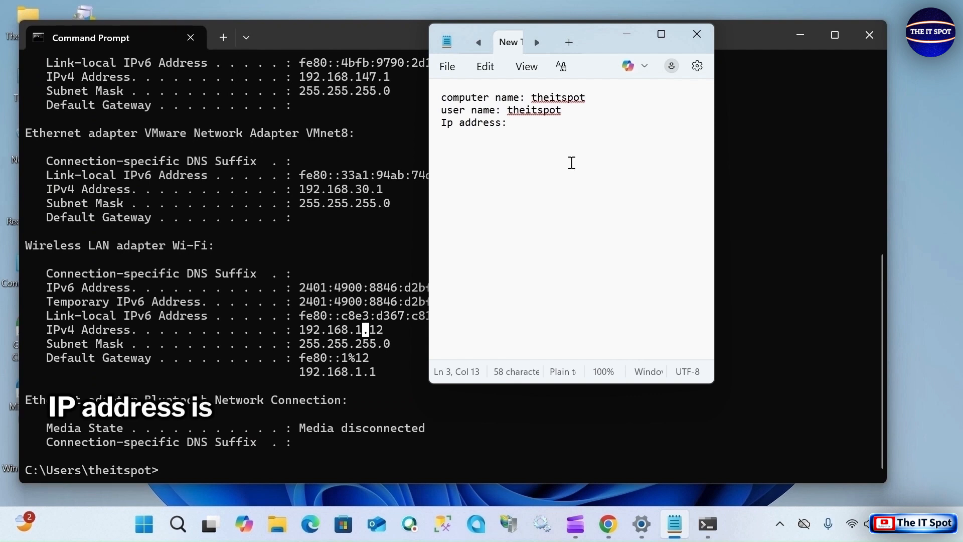
type("192")
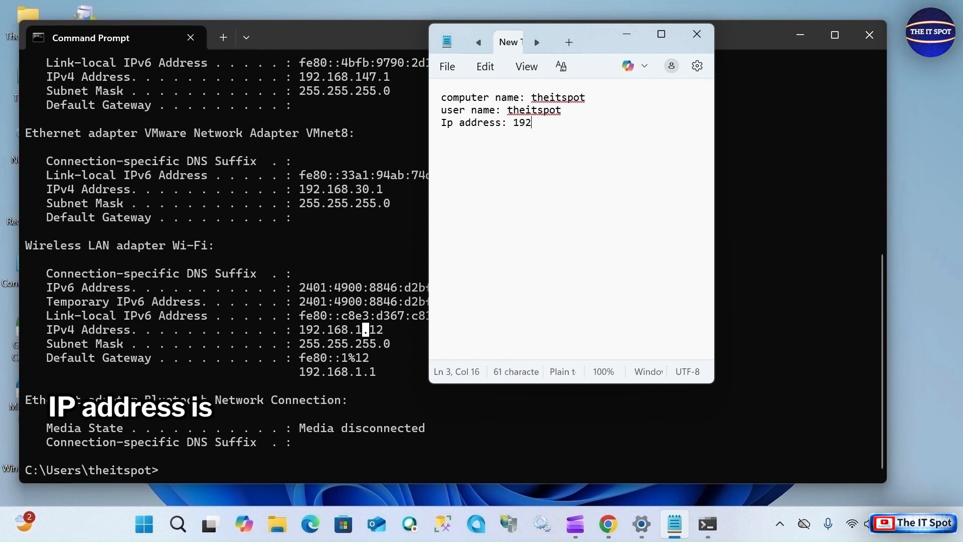
type(".168.1.12")
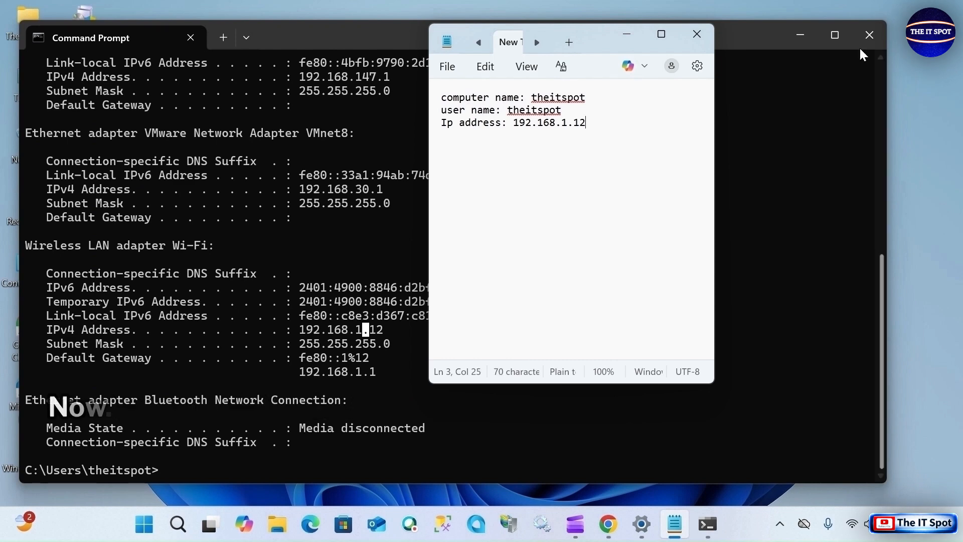
left_click(869, 35)
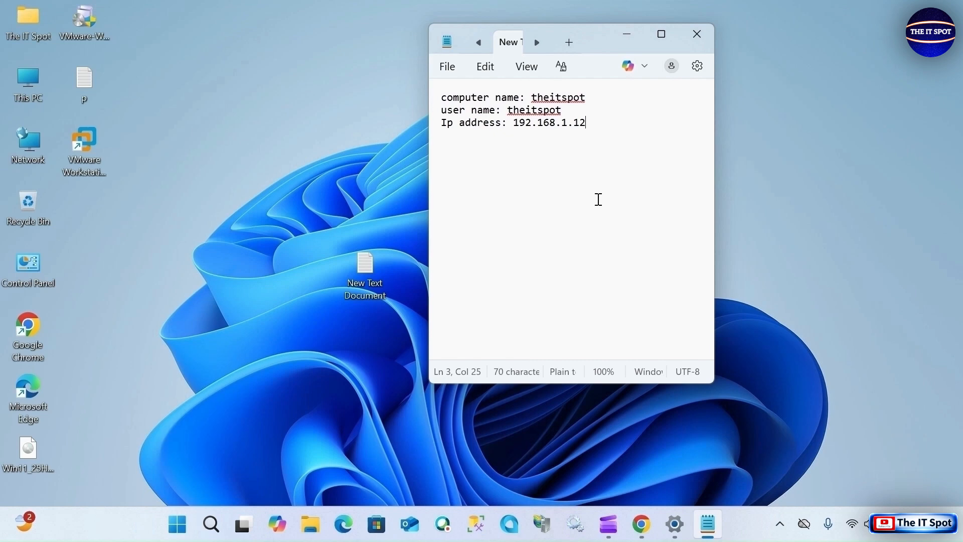
left_click(446, 66)
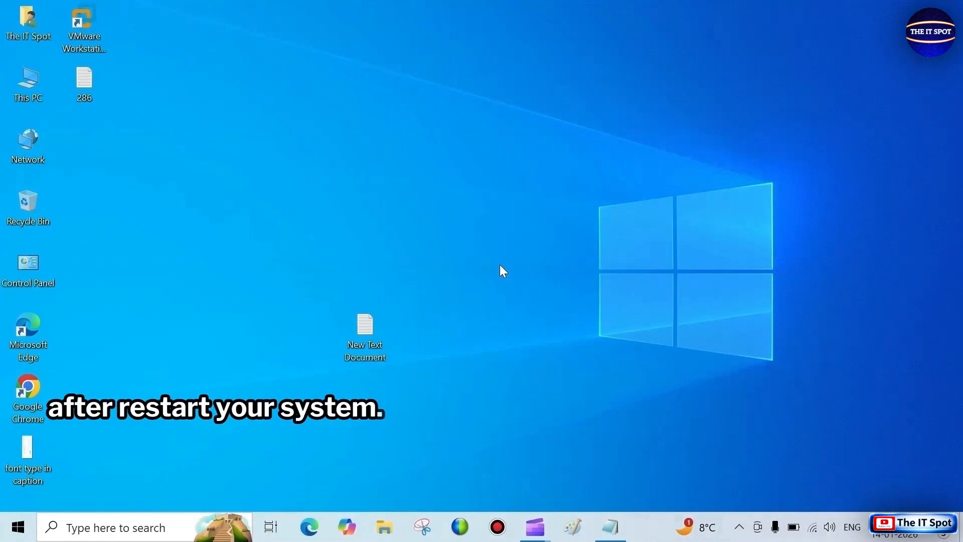
- On the second computer, search for "remote" and open Remote Desktop Connection
left_click(106, 536)
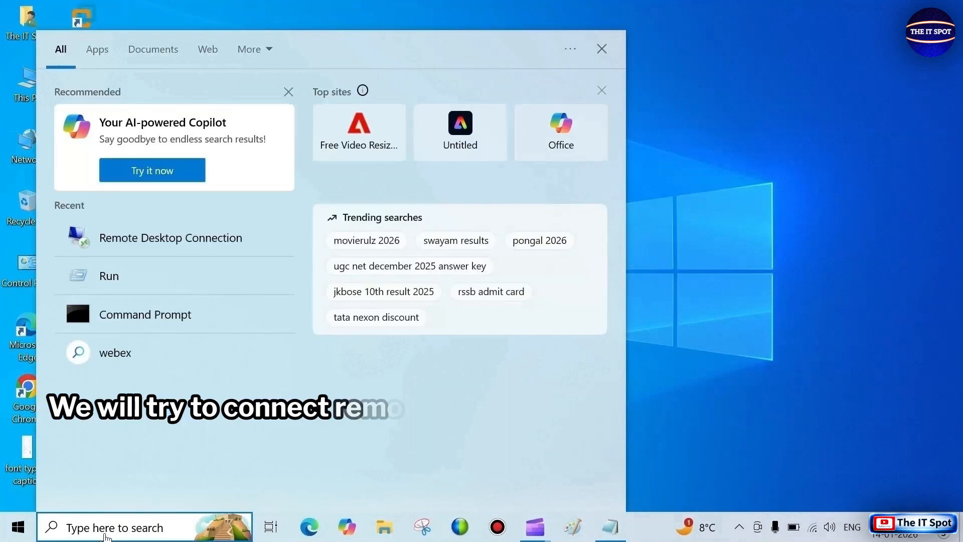
type("re")
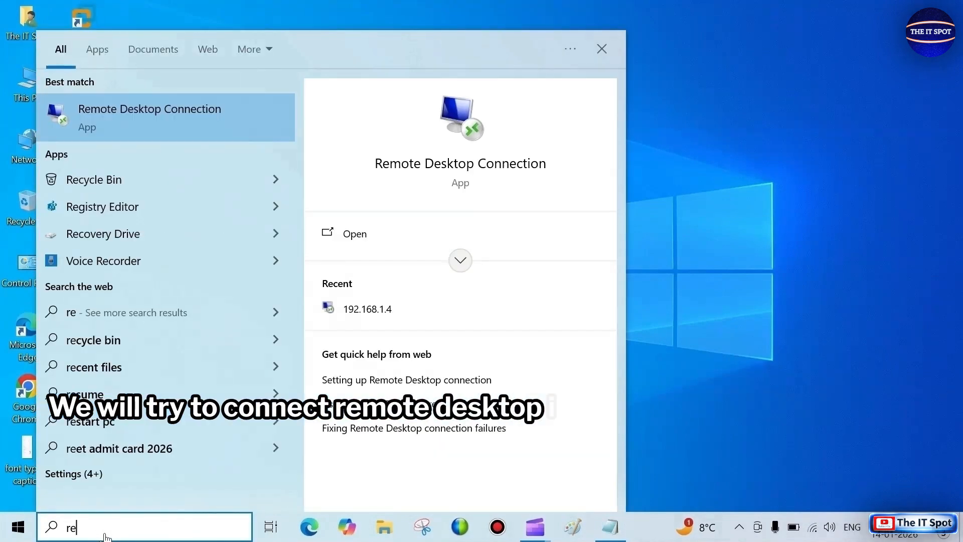
type("mote")
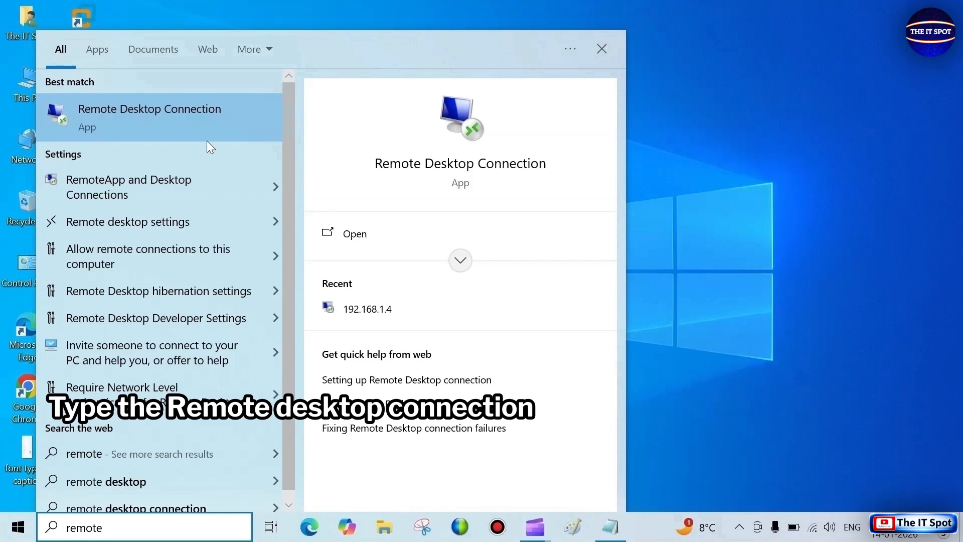
left_click(197, 122)
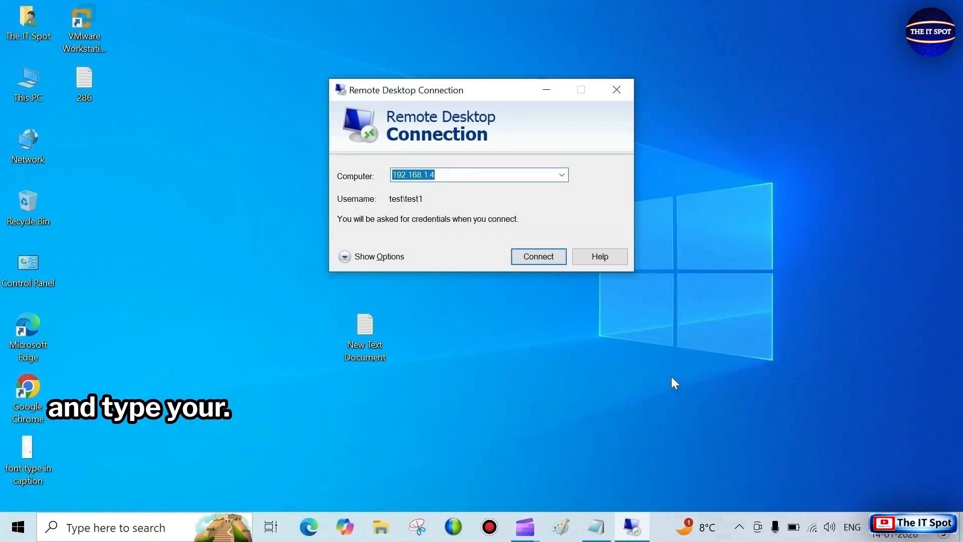
- Bring up the text document with the recorded details and place the Remote Desktop Connection window beside its text
left_click(589, 537)
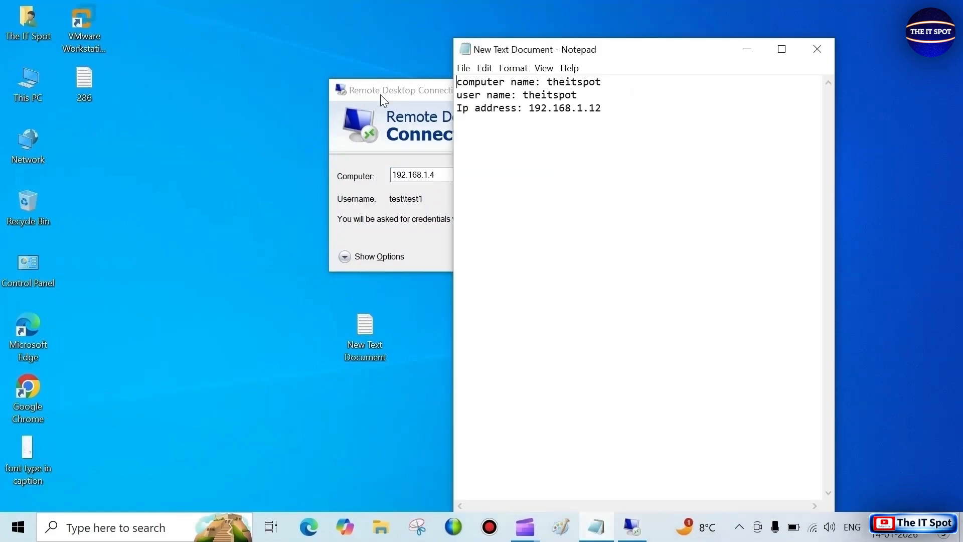
left_click_drag(380, 95, 238, 92)
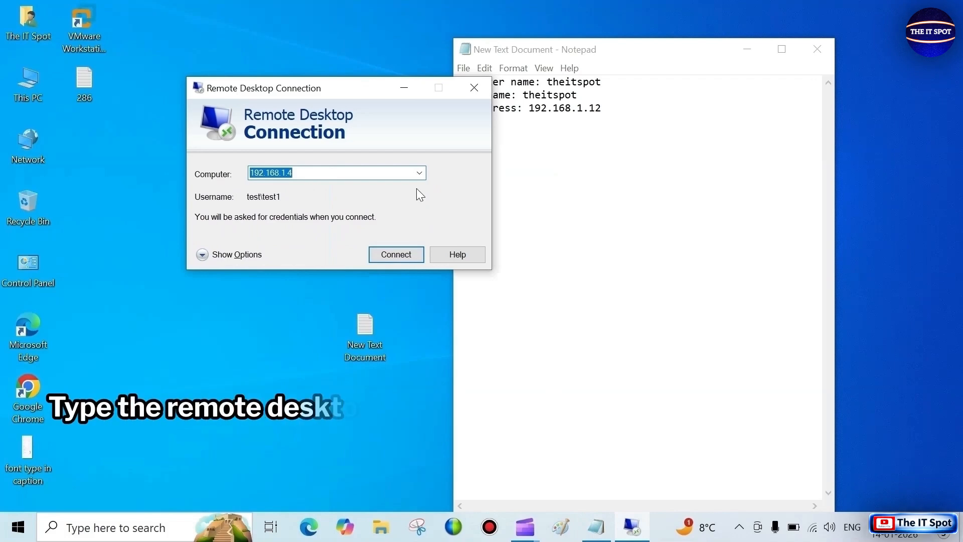
left_click_drag(360, 89, 331, 91)
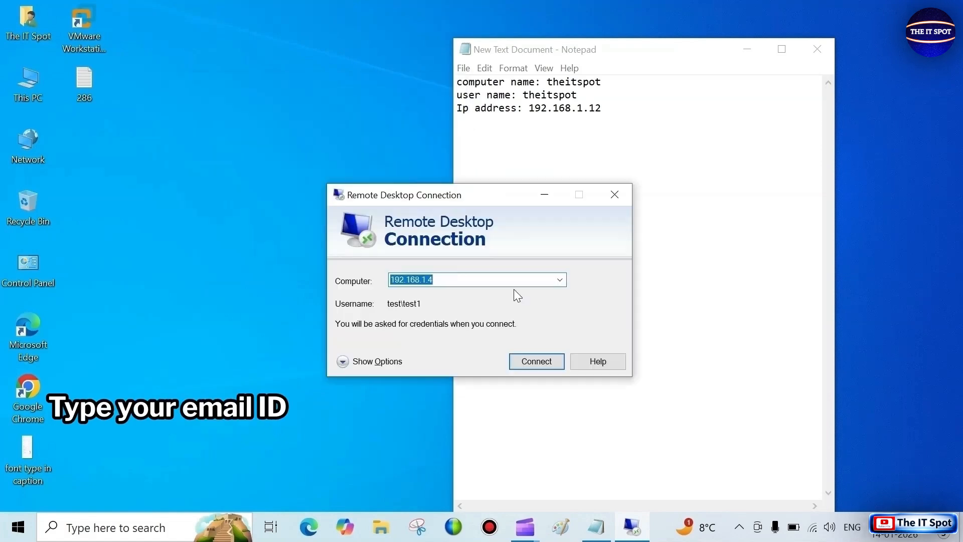
- Set the computer to connect to as 192.168.1.12 and start the remote connection
left_click(476, 276)
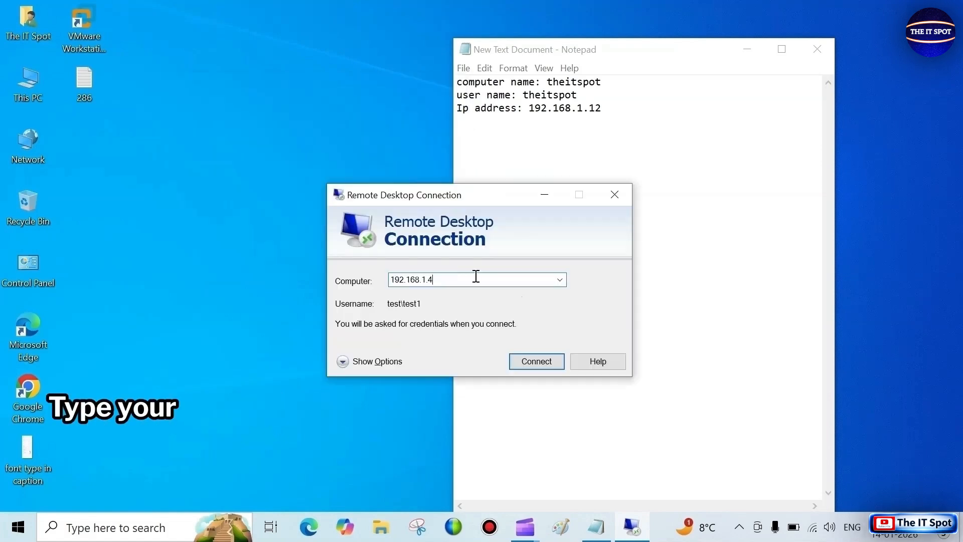
double_click(476, 277)
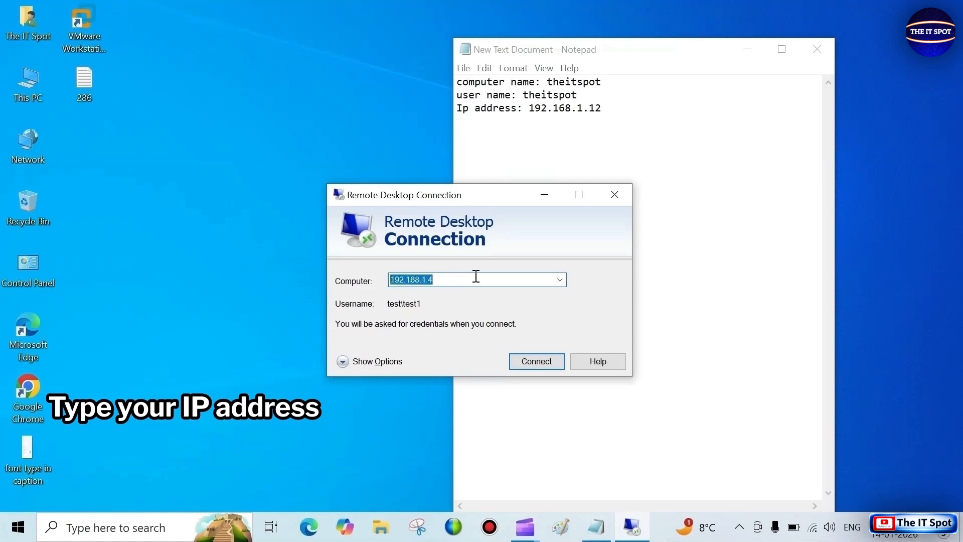
type("192")
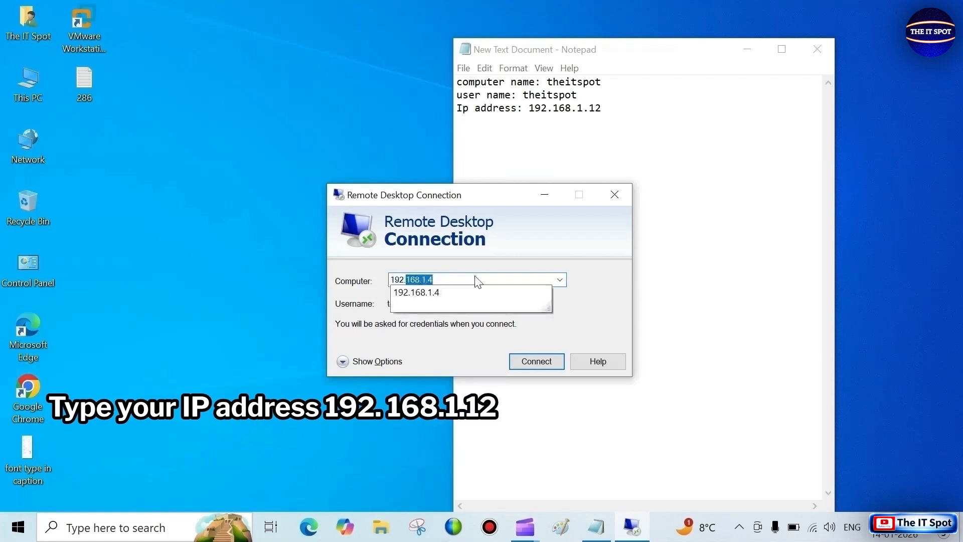
type(".168.1")
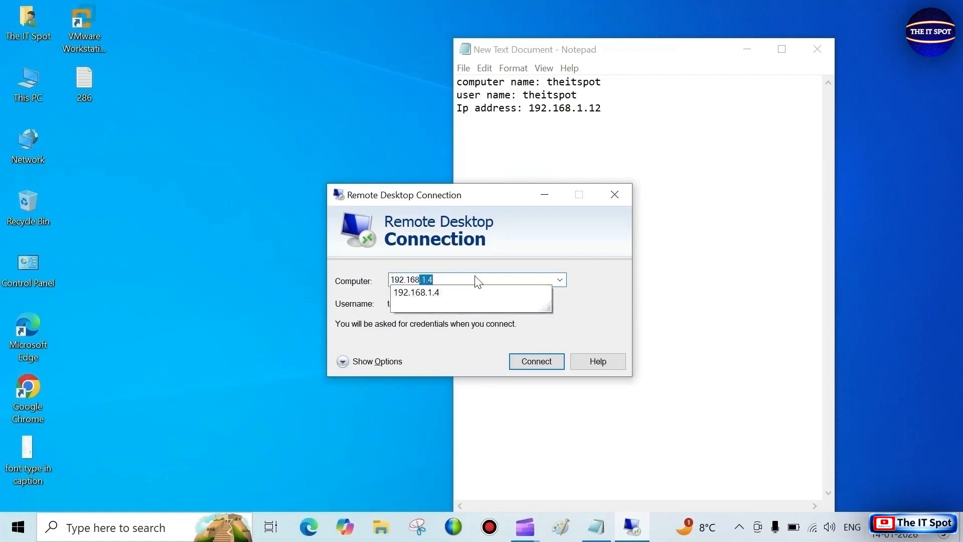
type(".")
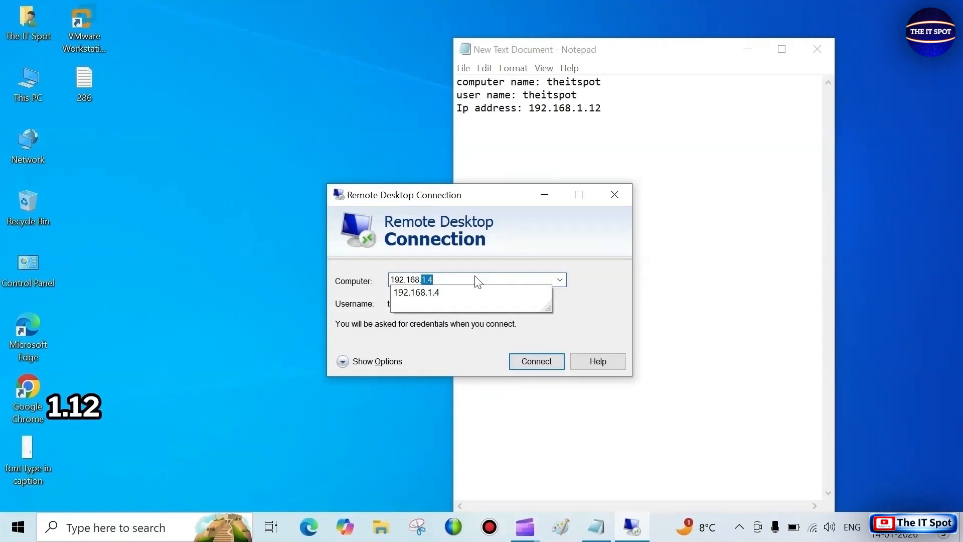
key("BackSpace")
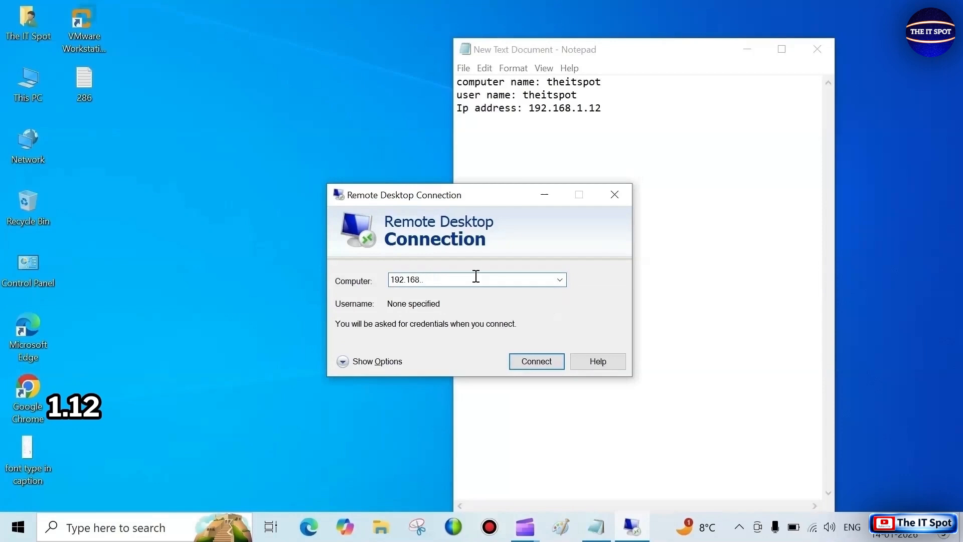
type("1.12")
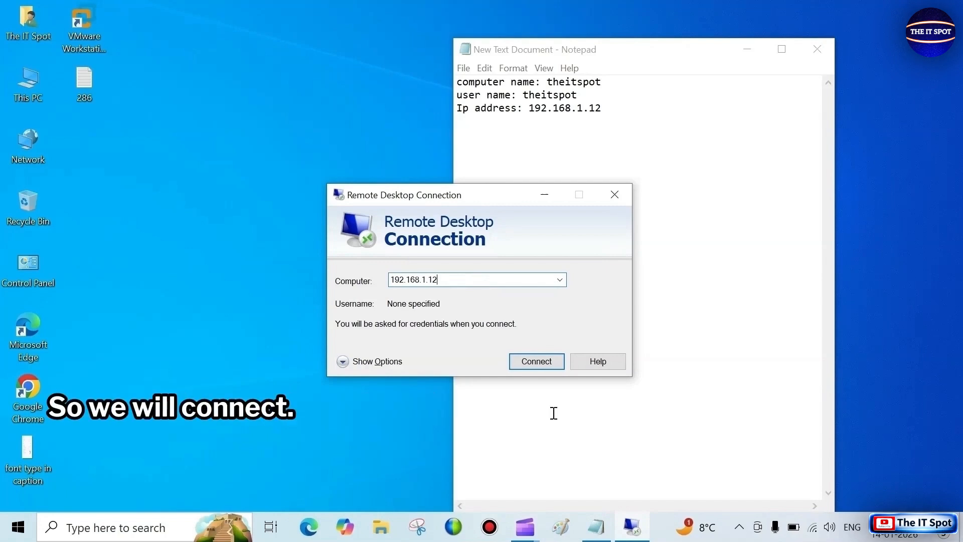
left_click(530, 366)
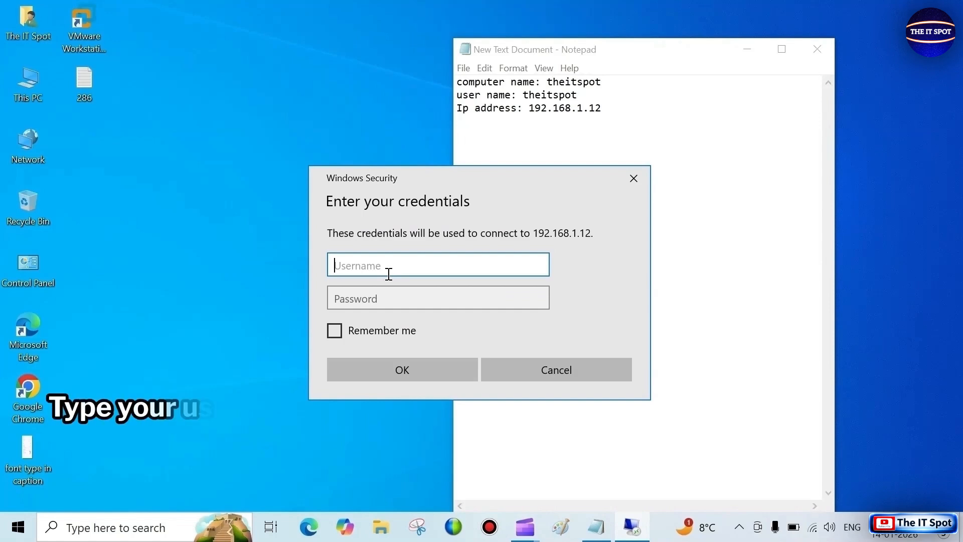
- Sign in with the user name theitspot and the account password, and agree to connect despite the certificate errors
type("the")
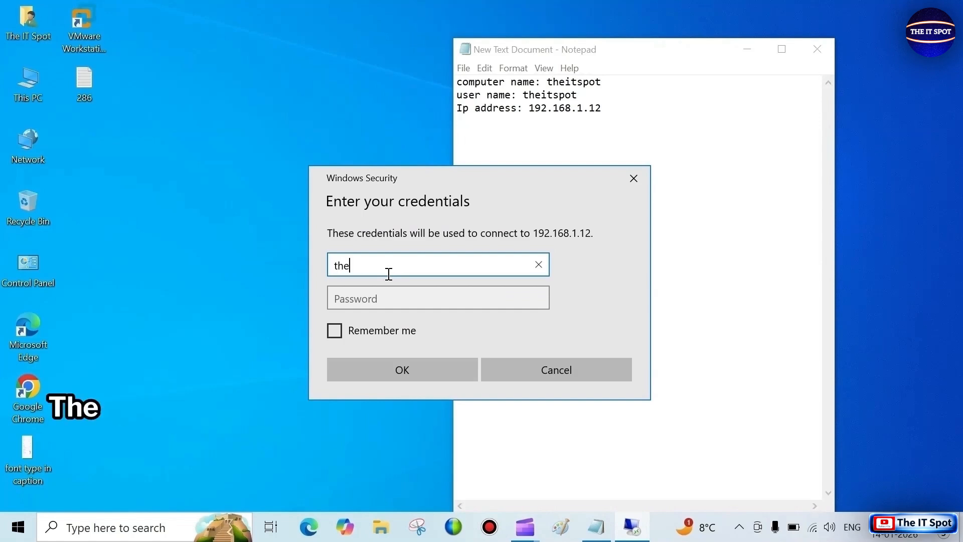
type("it")
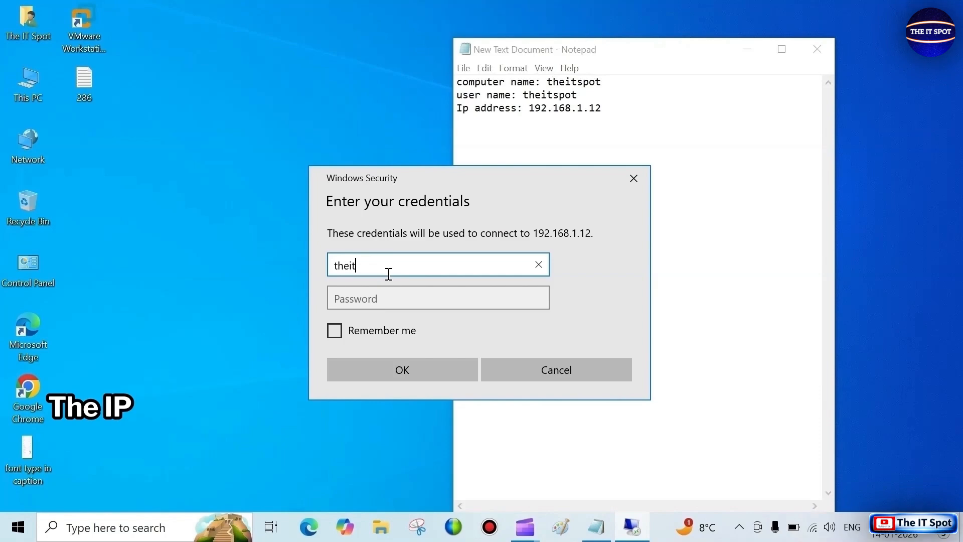
type("spot")
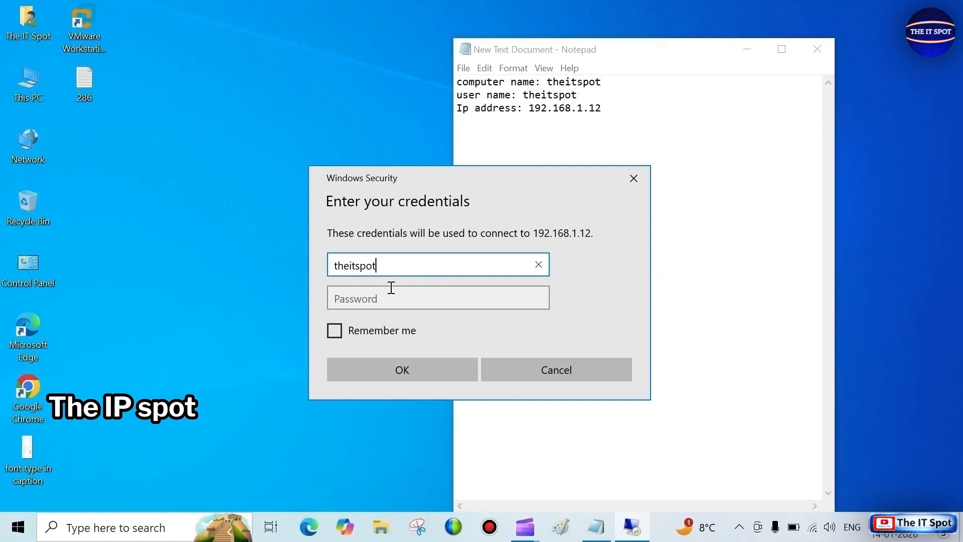
left_click(378, 297)
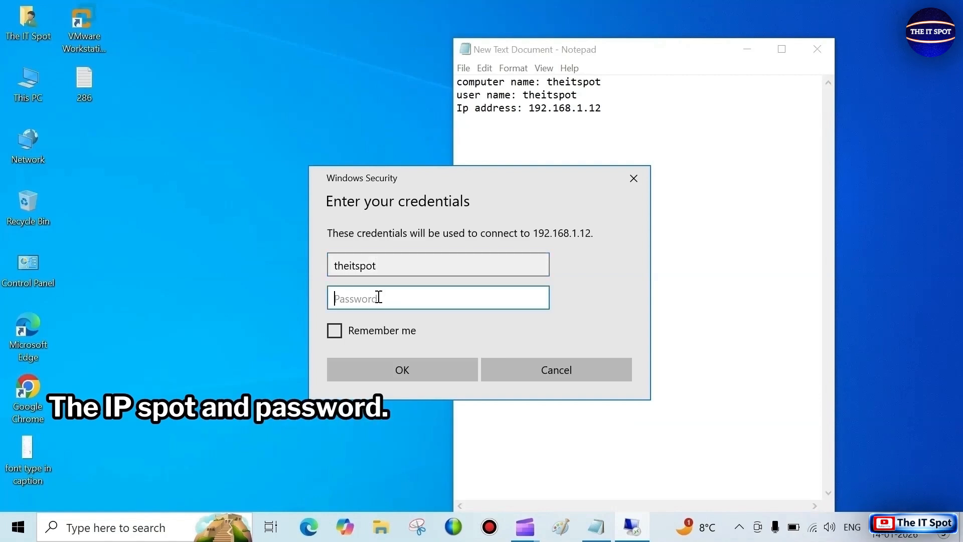
type("th")
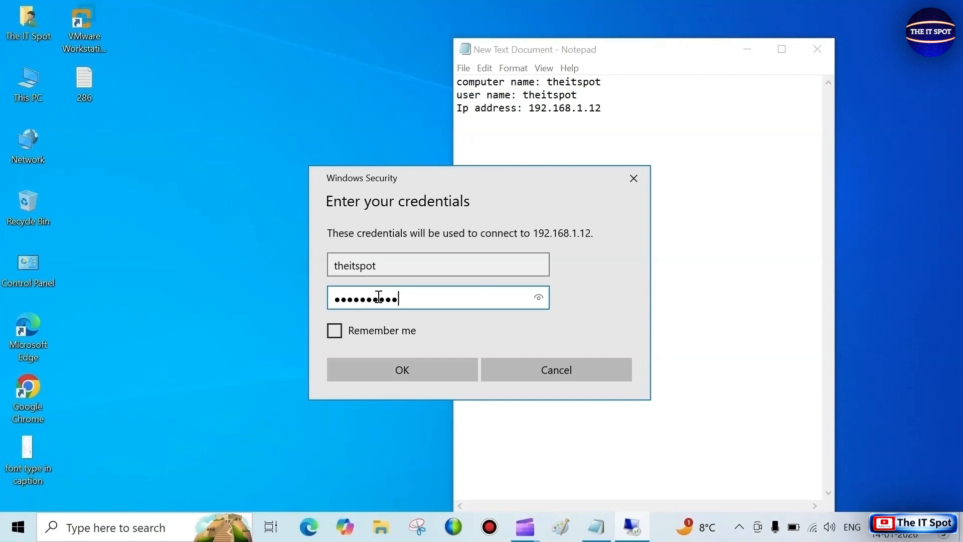
type("•••••••••")
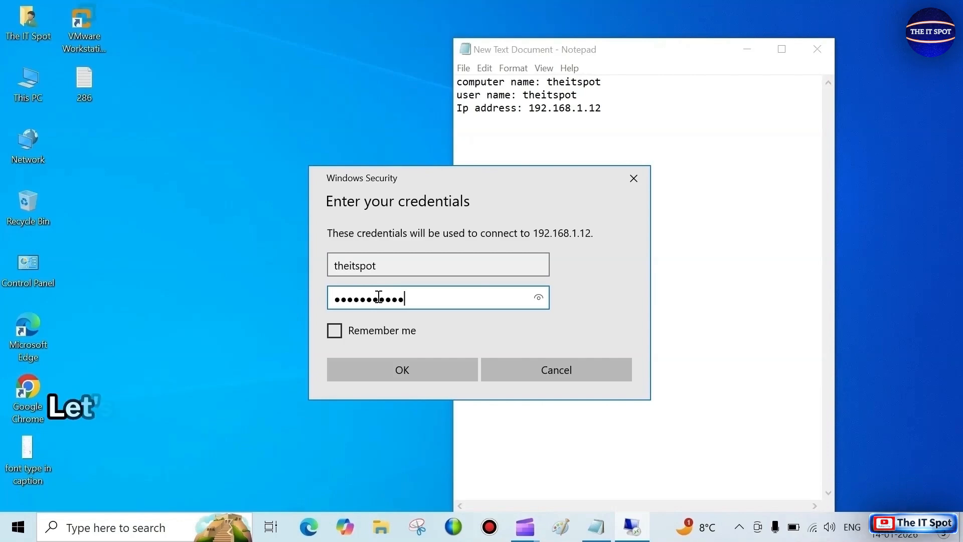
left_click(413, 376)
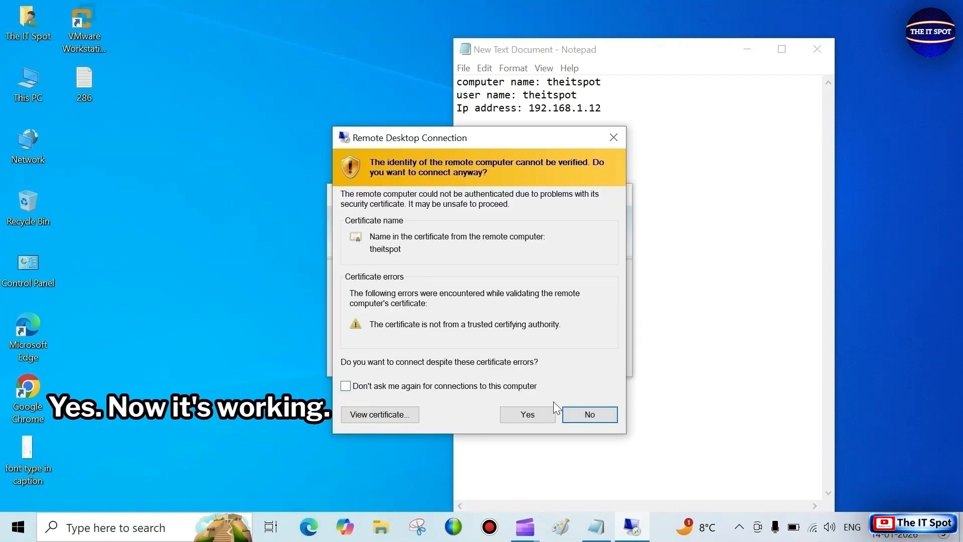
left_click(528, 420)
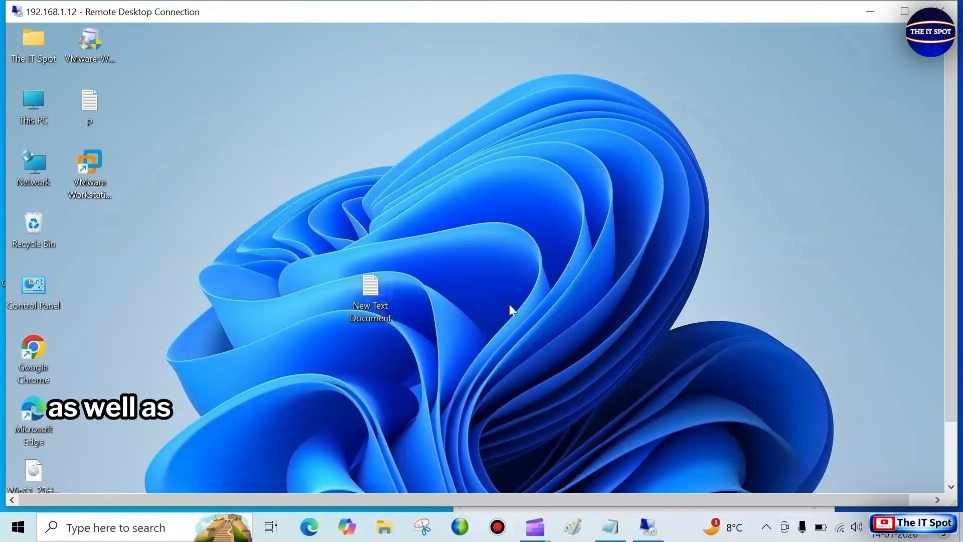
- View New Text Document on the remote desktop, then close it and dismiss the OneDrive backup notification
double_click(385, 308)
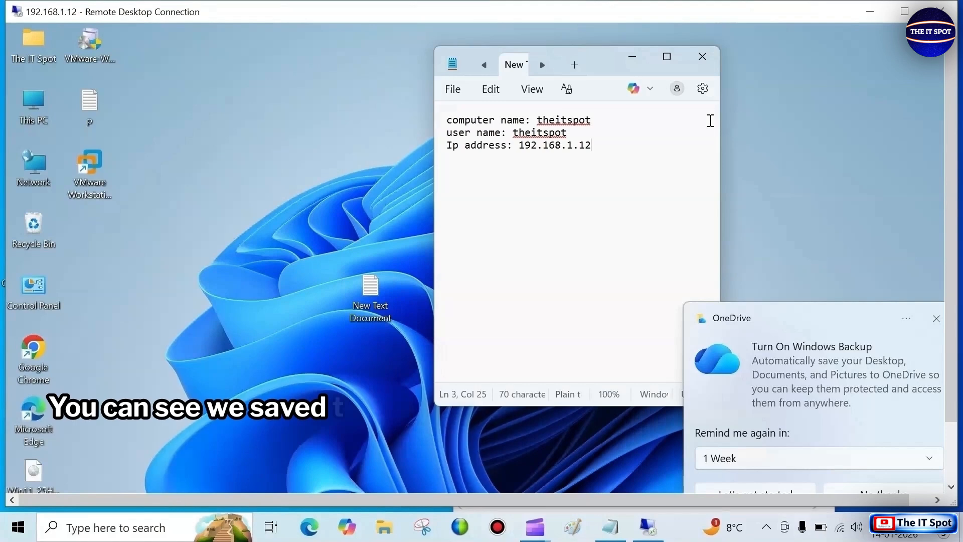
left_click(703, 58)
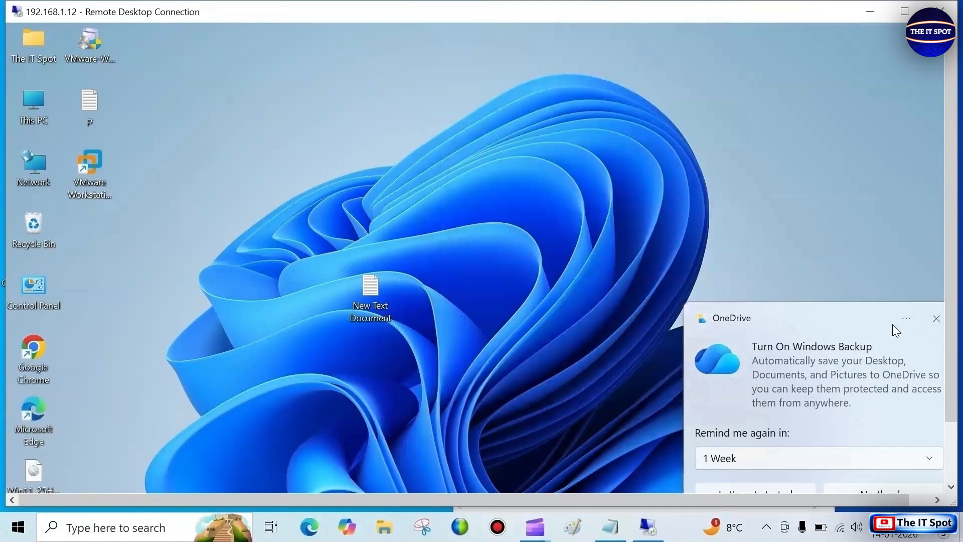
left_click(936, 319)
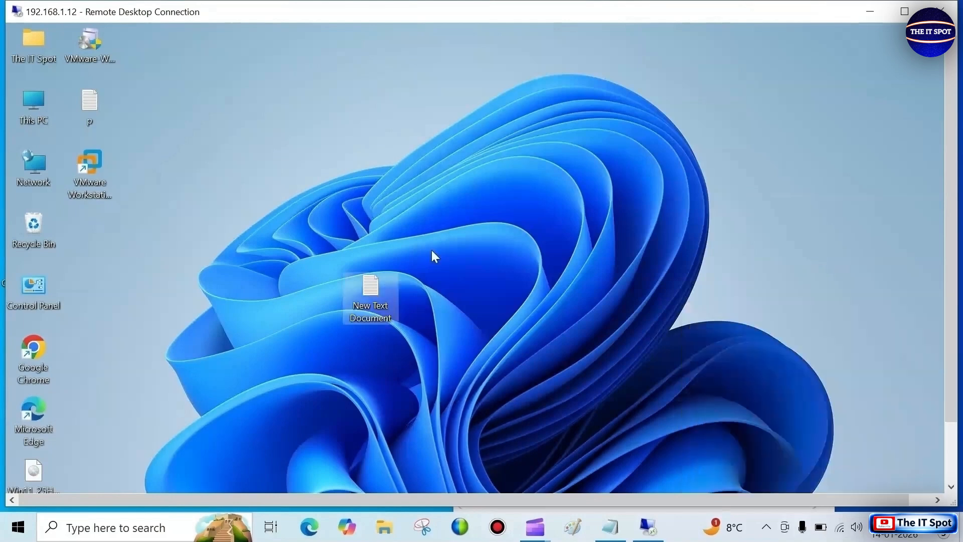